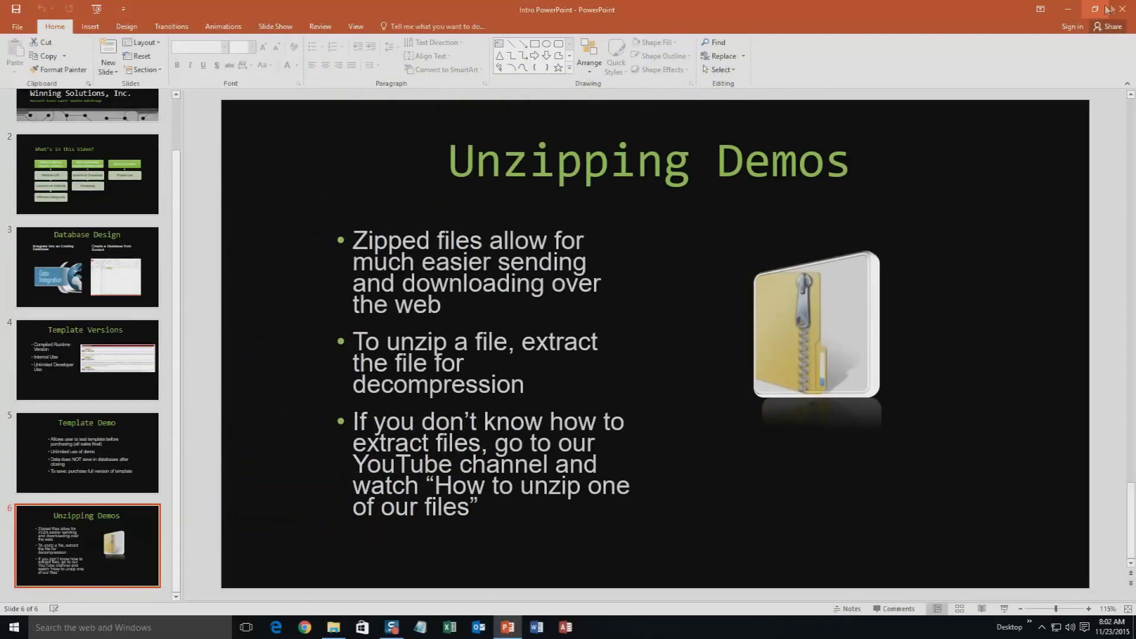
Close PowerPoint from the Unzipping Demos slide to reveal the Downloads folder
click(1109, 9)
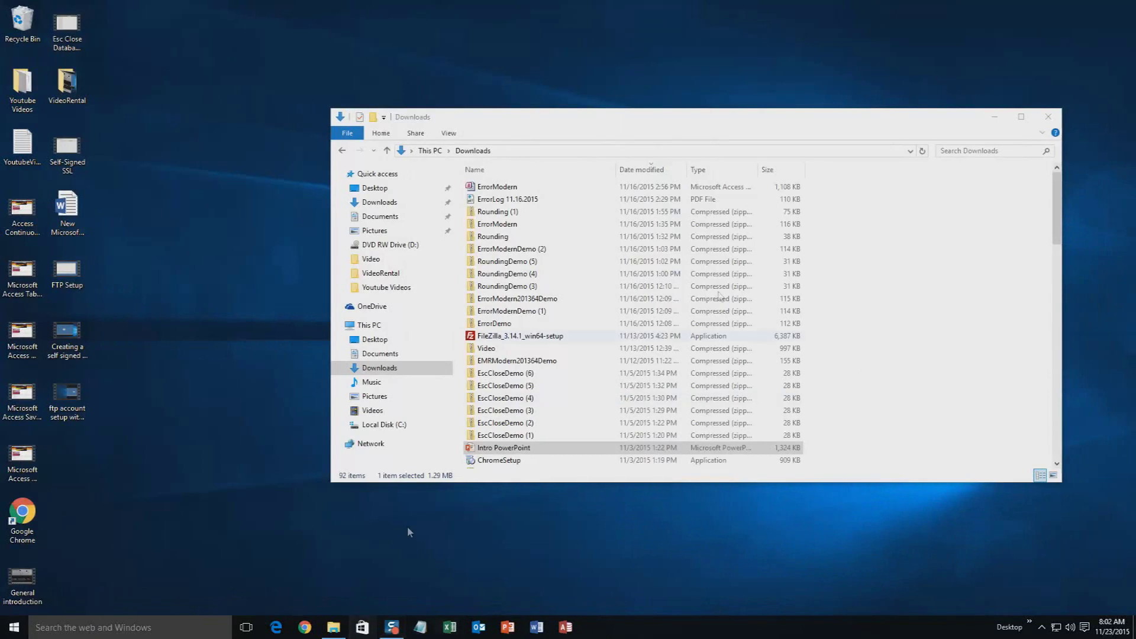
Close the Downloads window and load microsoftaccessexpert.com in Chrome
click(1049, 118)
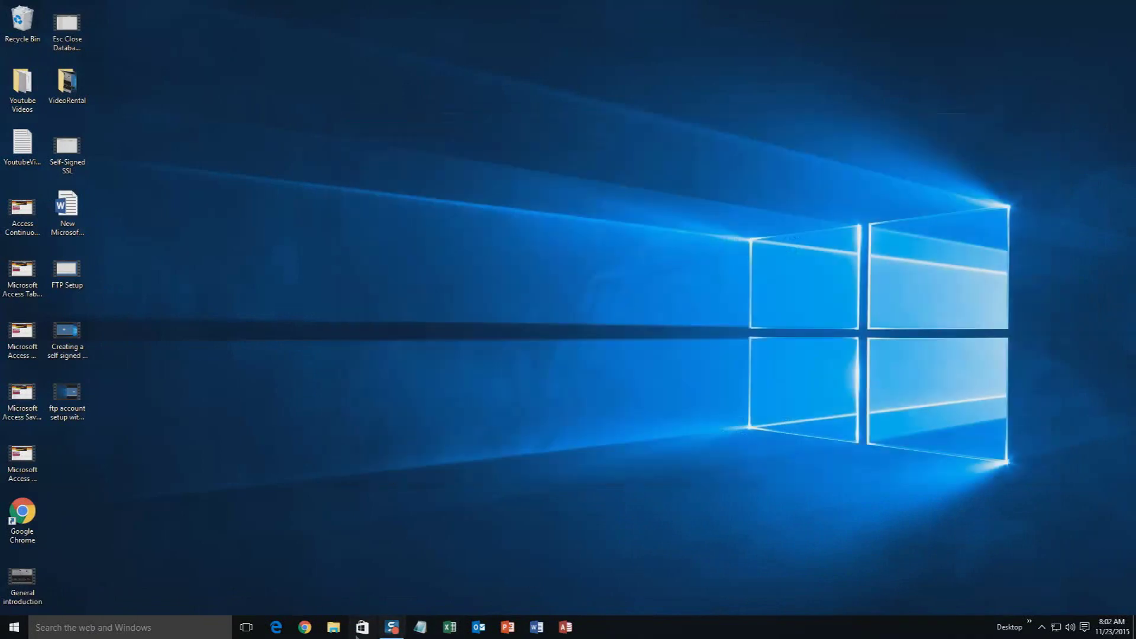
click(303, 627)
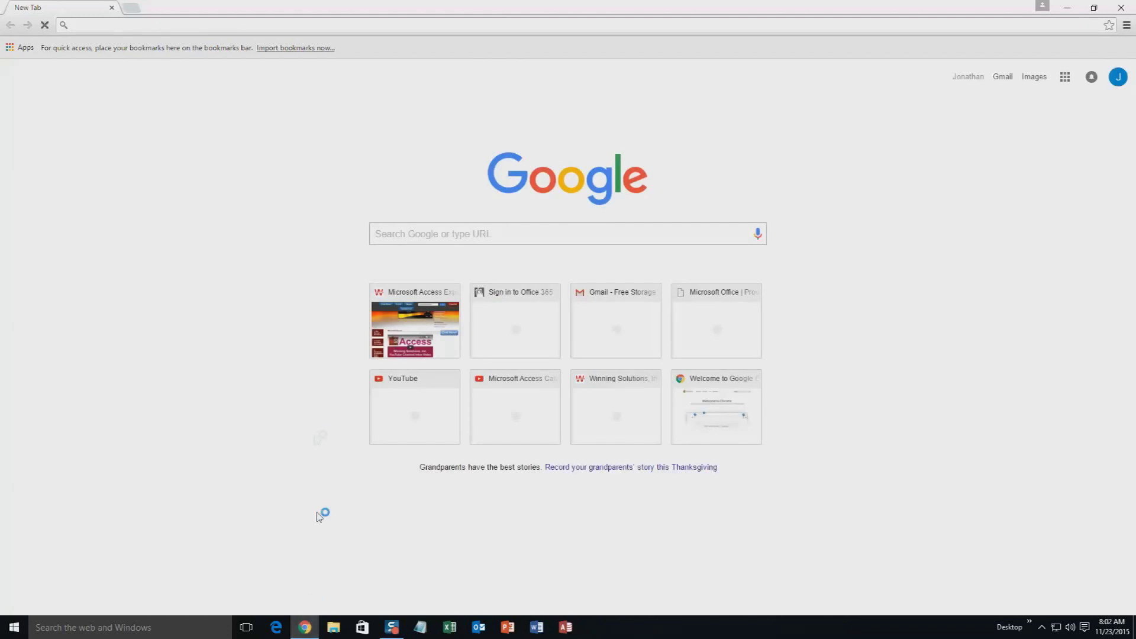
text(m)
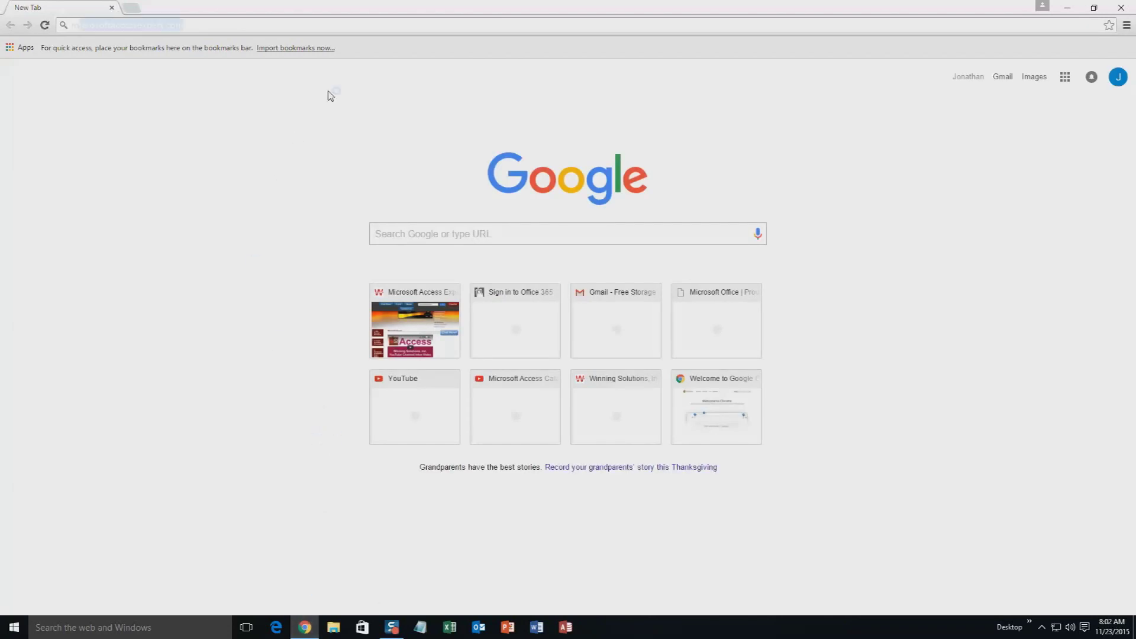
text(ic)
key(End)
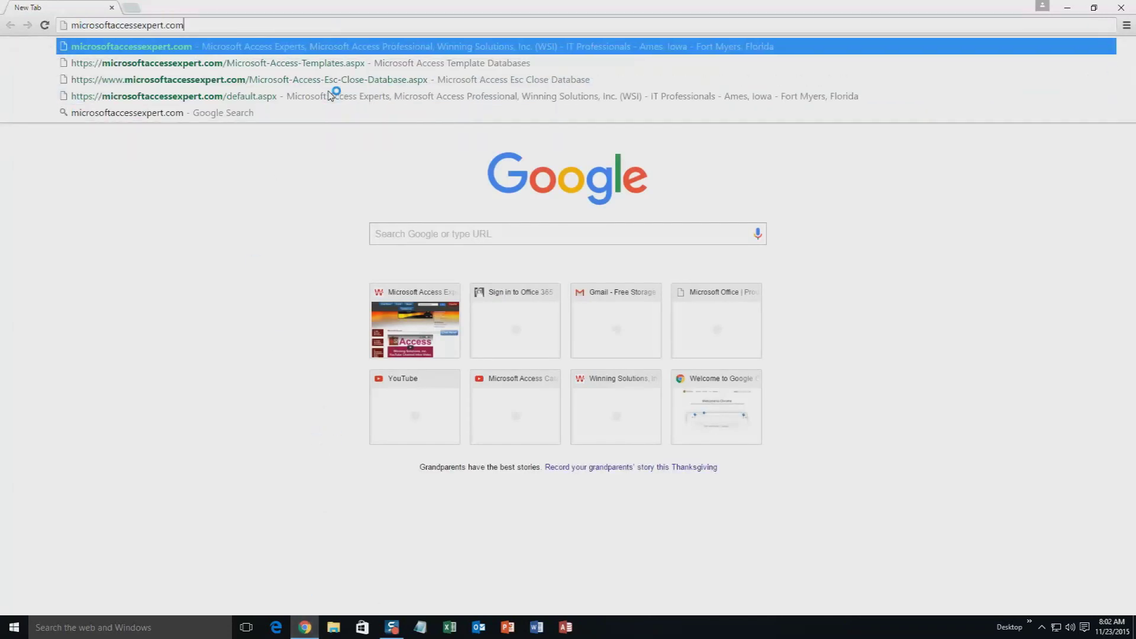
key(Return)
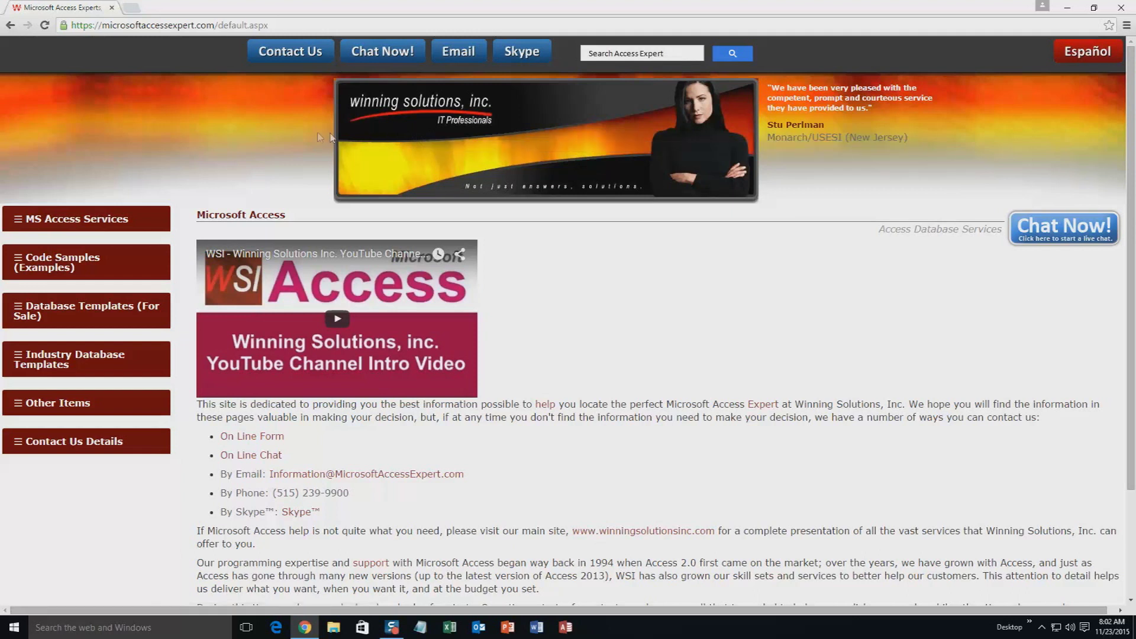
Open the Database Templates (For Sale) full list and start scrolling through it
click(65, 311)
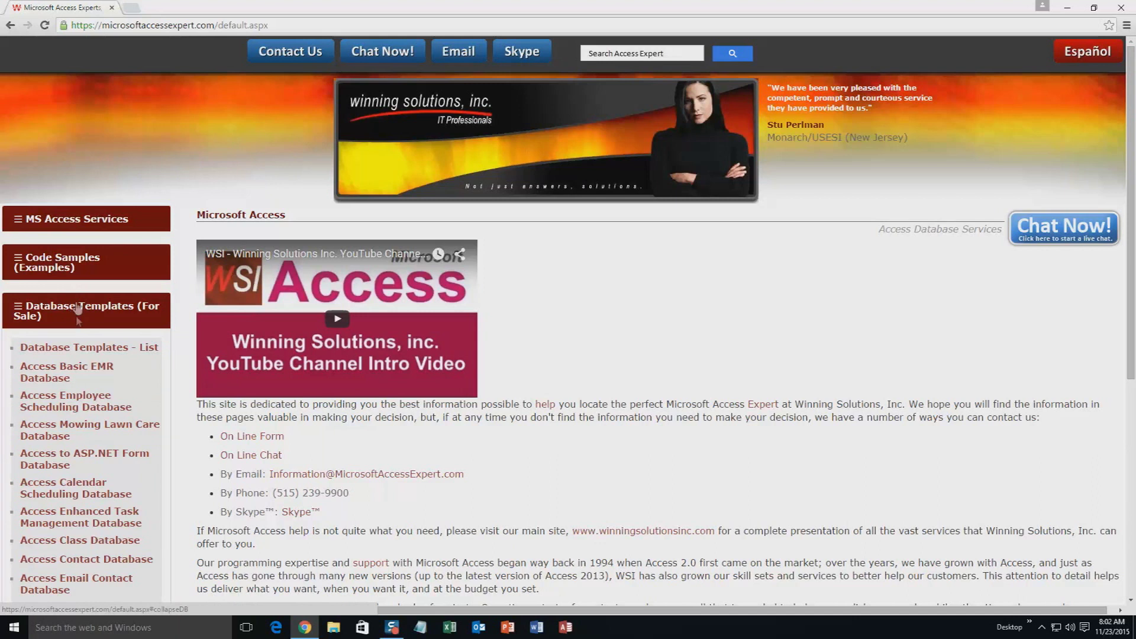
click(79, 353)
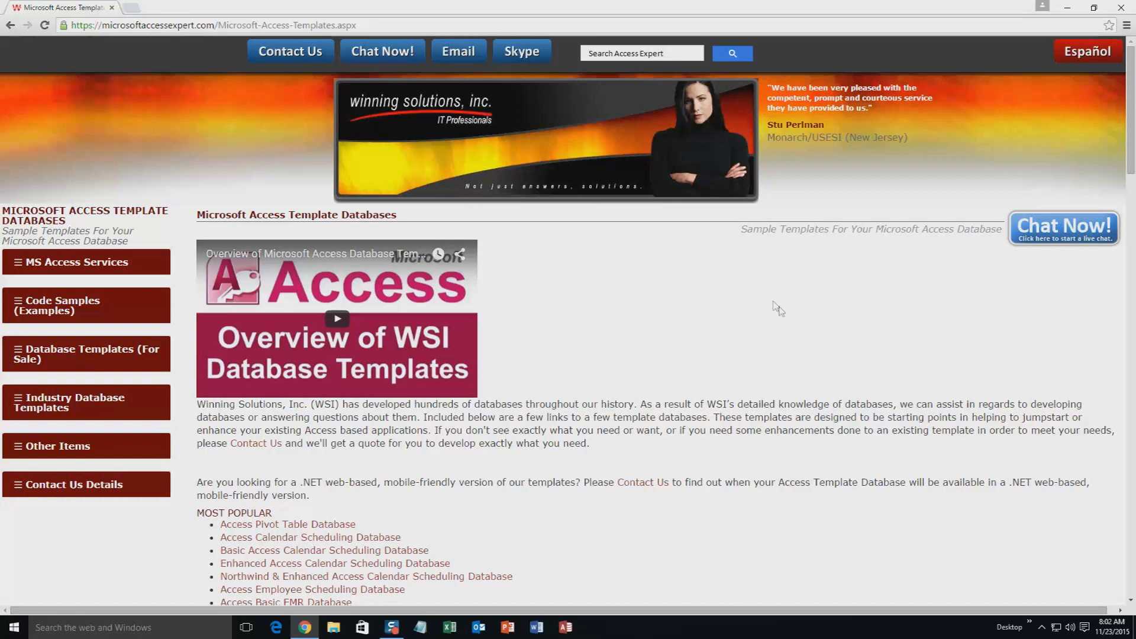
scroll(652, 375, down, 1)
scroll(653, 376, down, 2)
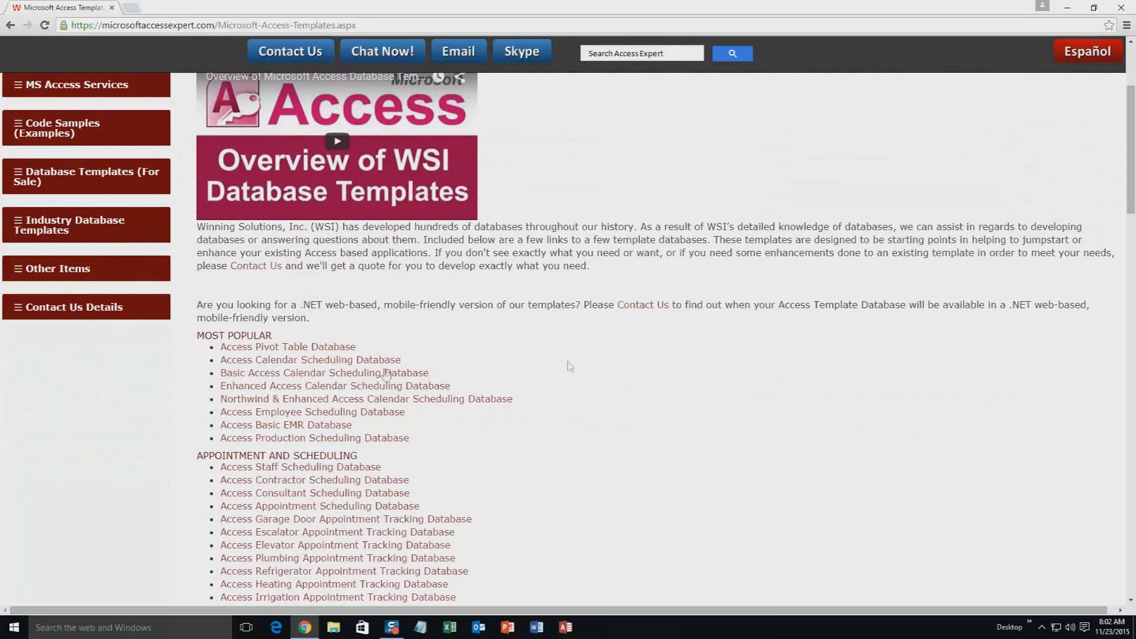
scroll(391, 362, down, 4)
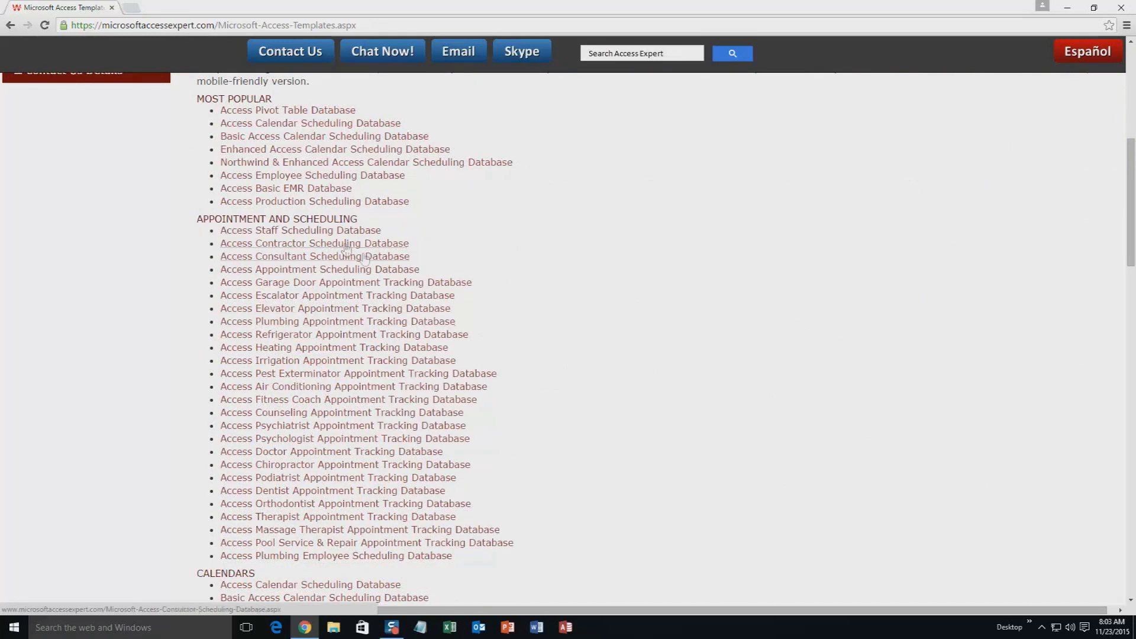
scroll(556, 295, down, 5)
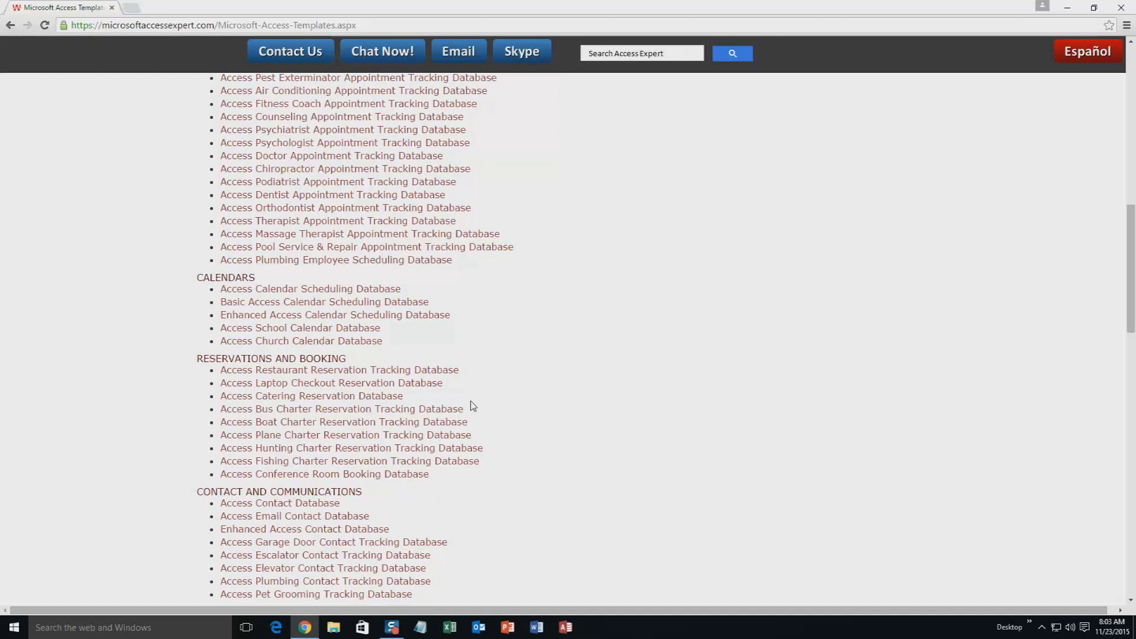
Scroll to the Small Business section and open the Access Project Management Database page
scroll(473, 406, down, 3)
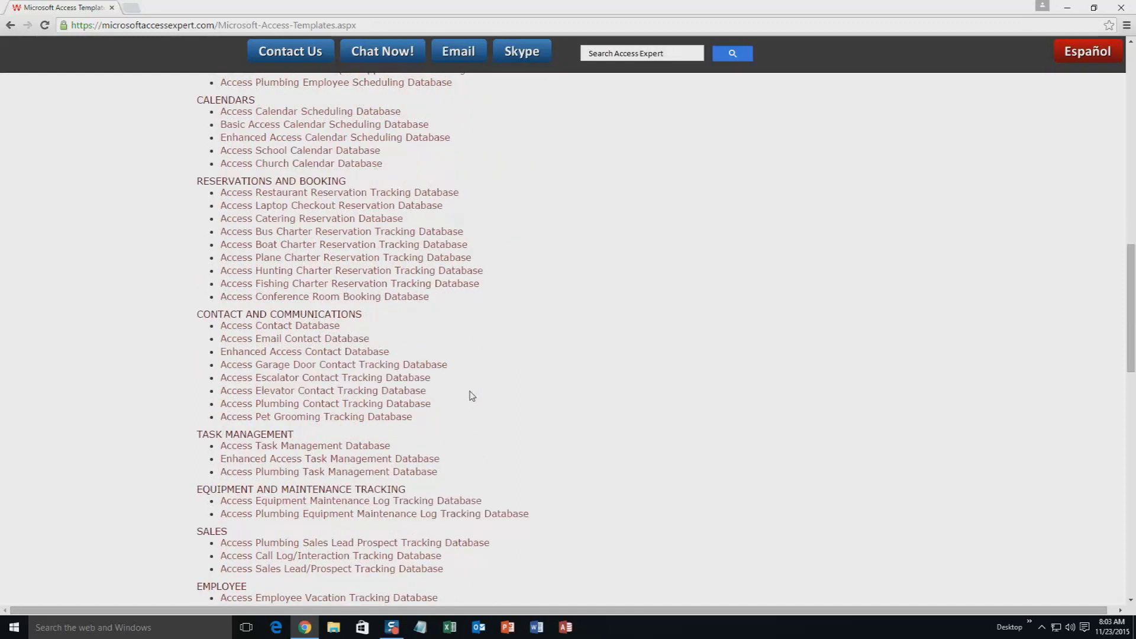
scroll(472, 396, down, 3)
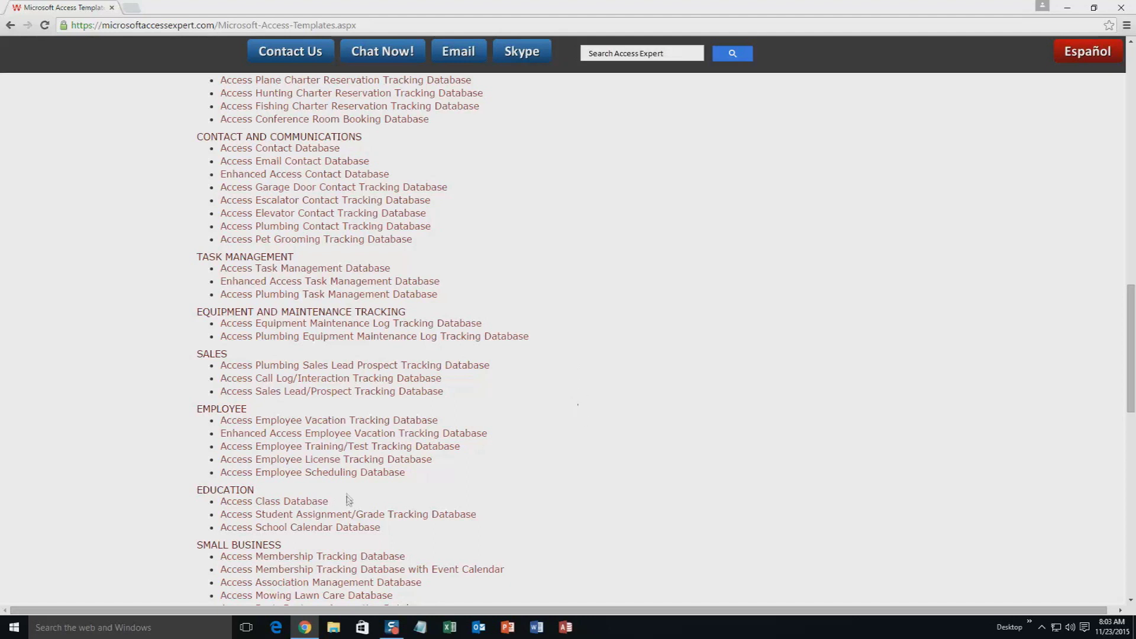
scroll(613, 435, down, 3)
scroll(618, 428, down, 4)
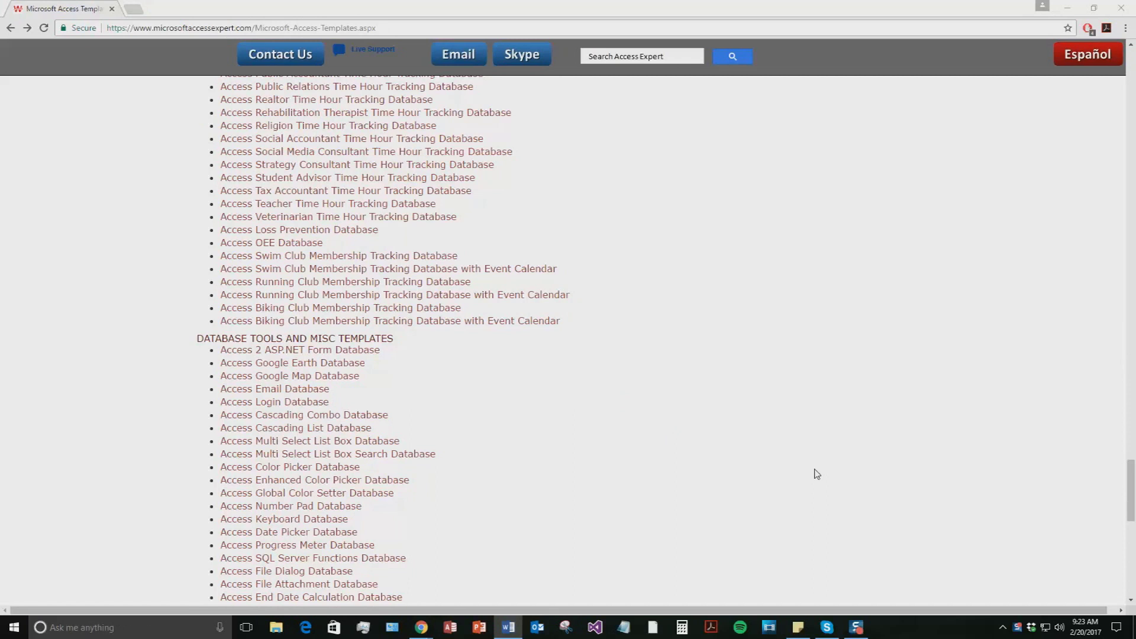
scroll(782, 484, up, 4)
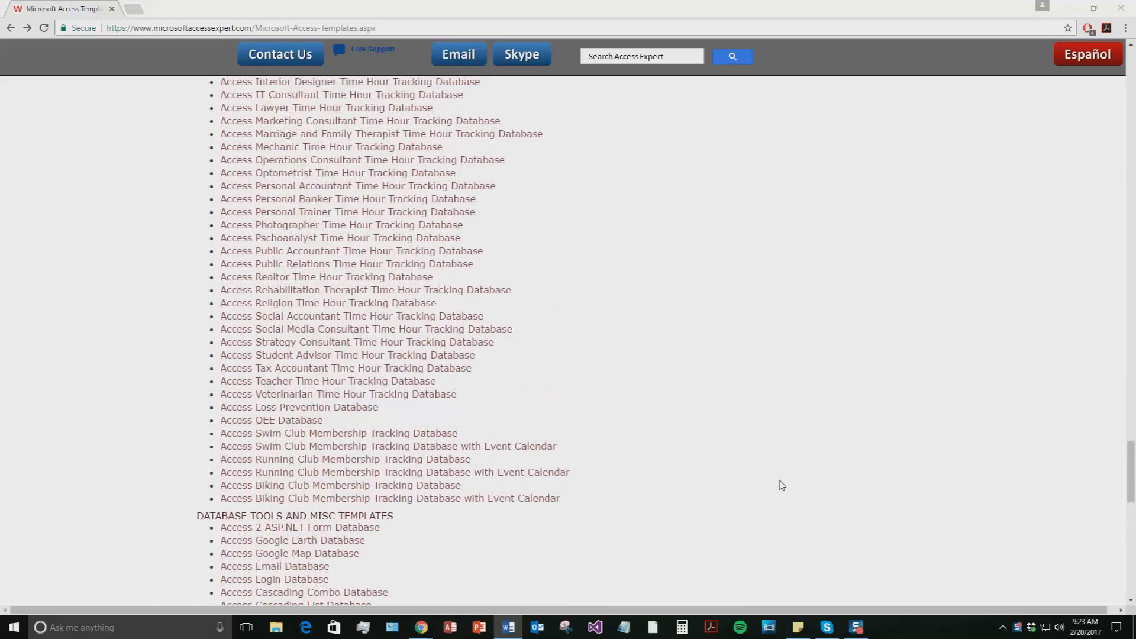
scroll(781, 484, up, 7)
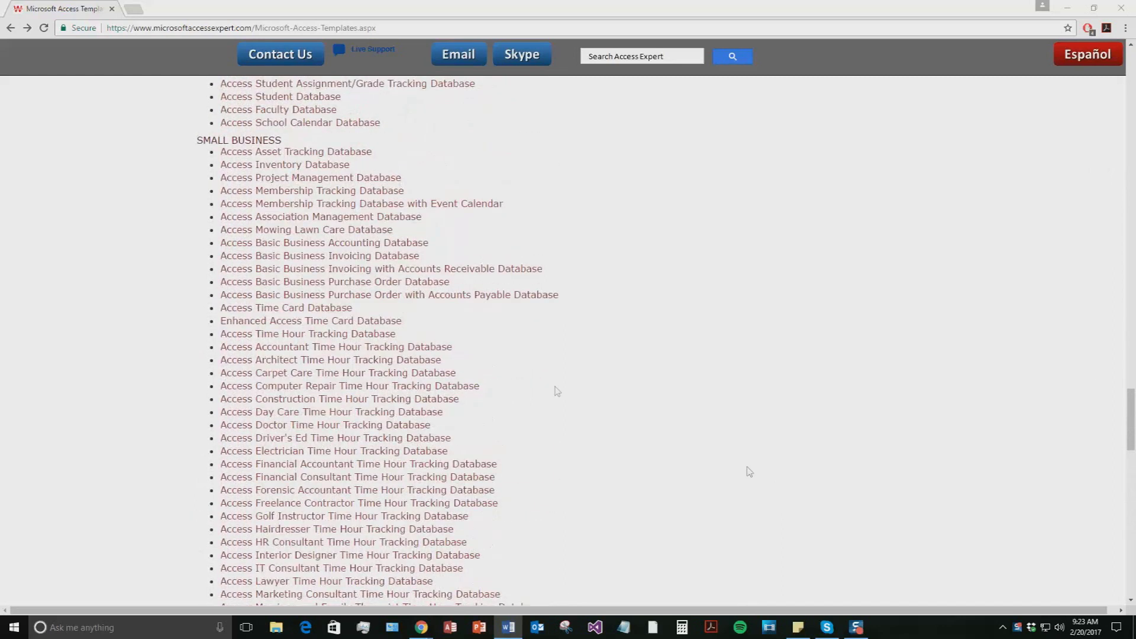
click(248, 179)
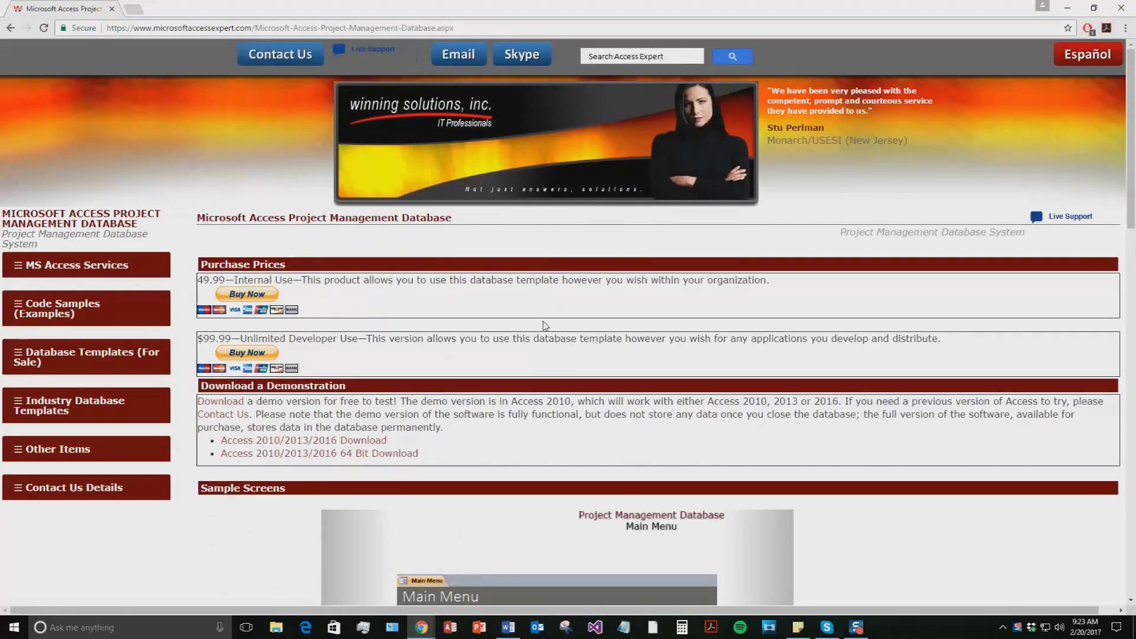
Download the Access 2010/2013/2016 demo and open ProjectManagementDemo (1).zip
scroll(552, 326, down, 2)
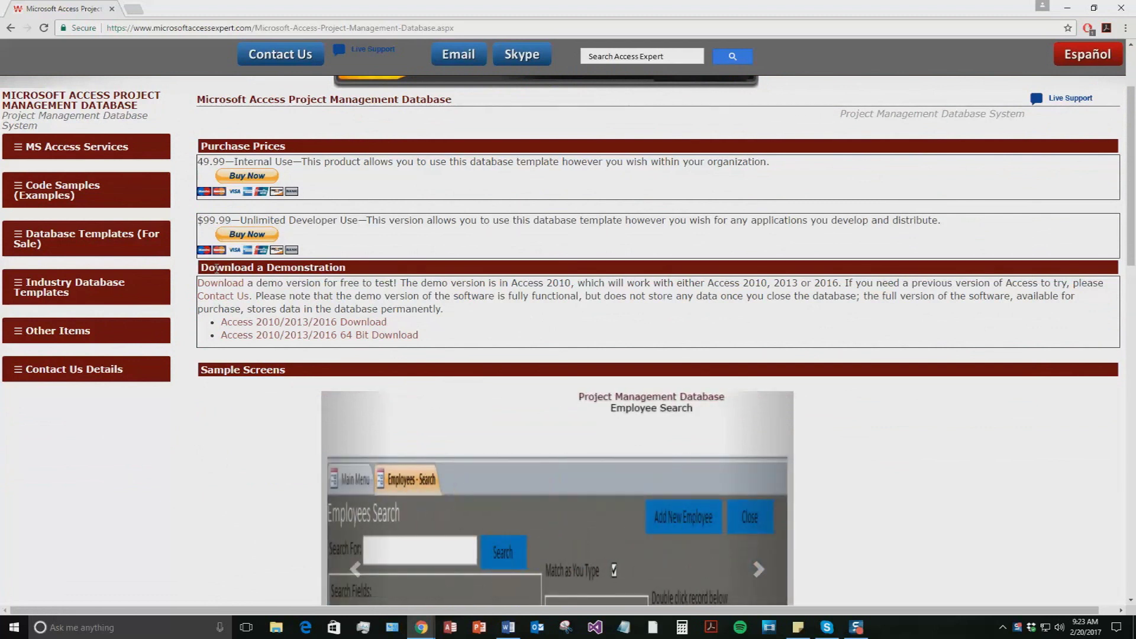
click(353, 324)
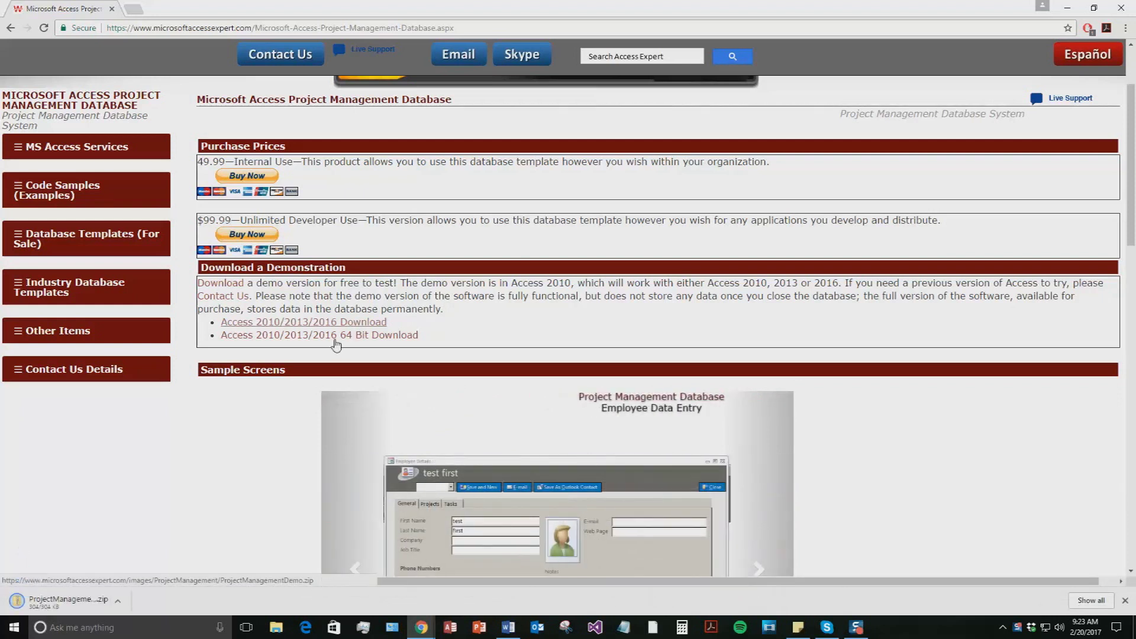
click(83, 609)
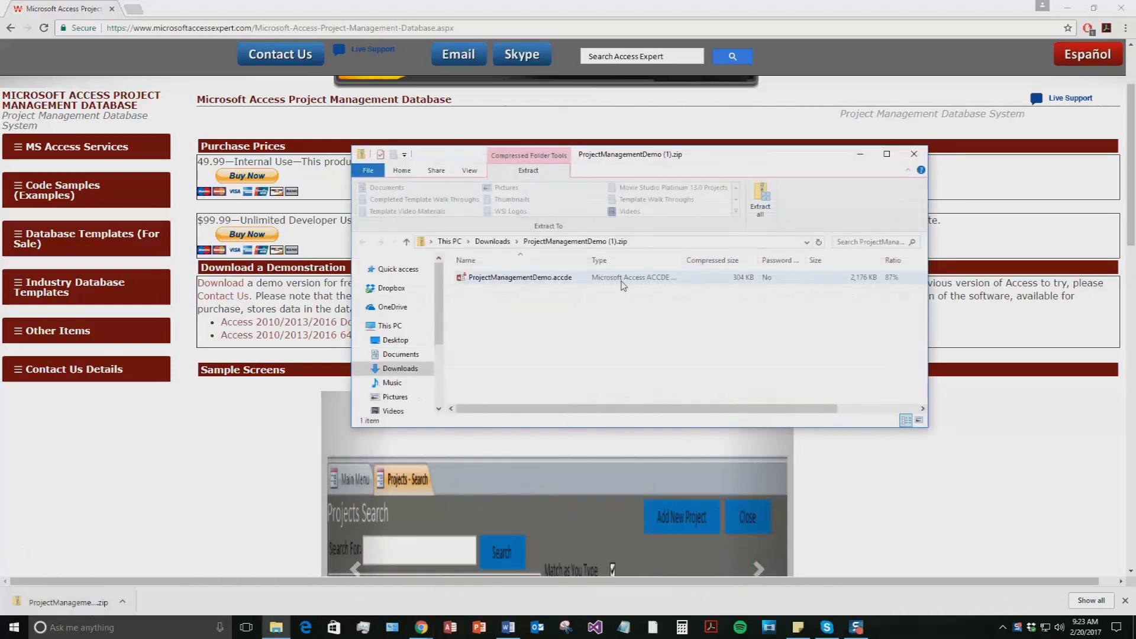
Extract the ZIP into ProjectManagementDemo (1) and launch ProjectManagementDemo.accde
click(760, 200)
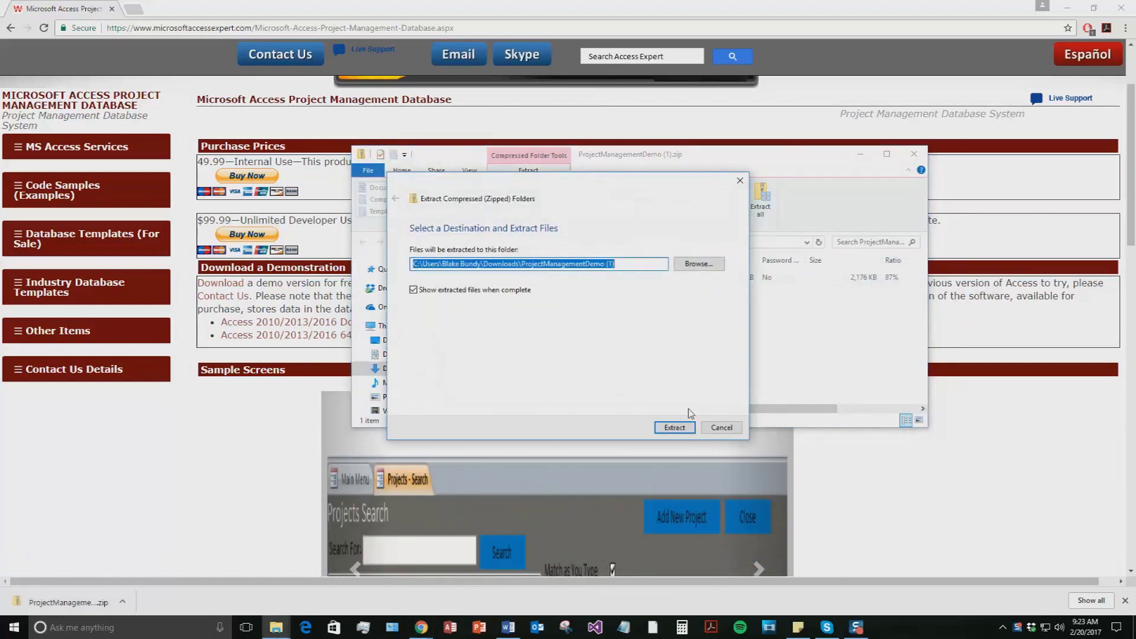
click(674, 427)
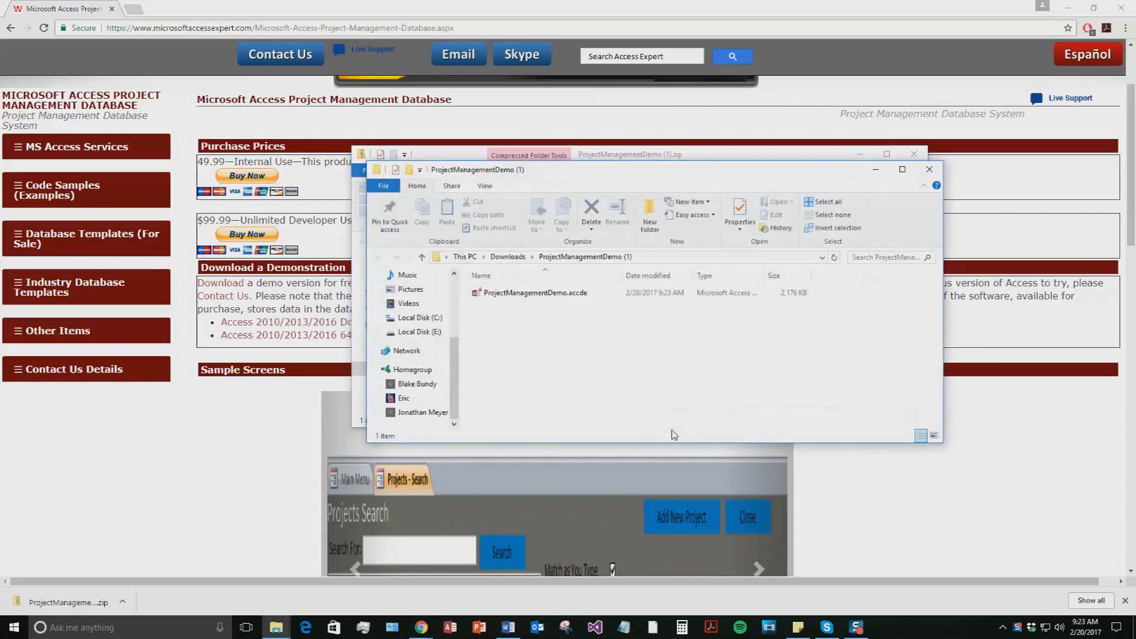
double_click(550, 294)
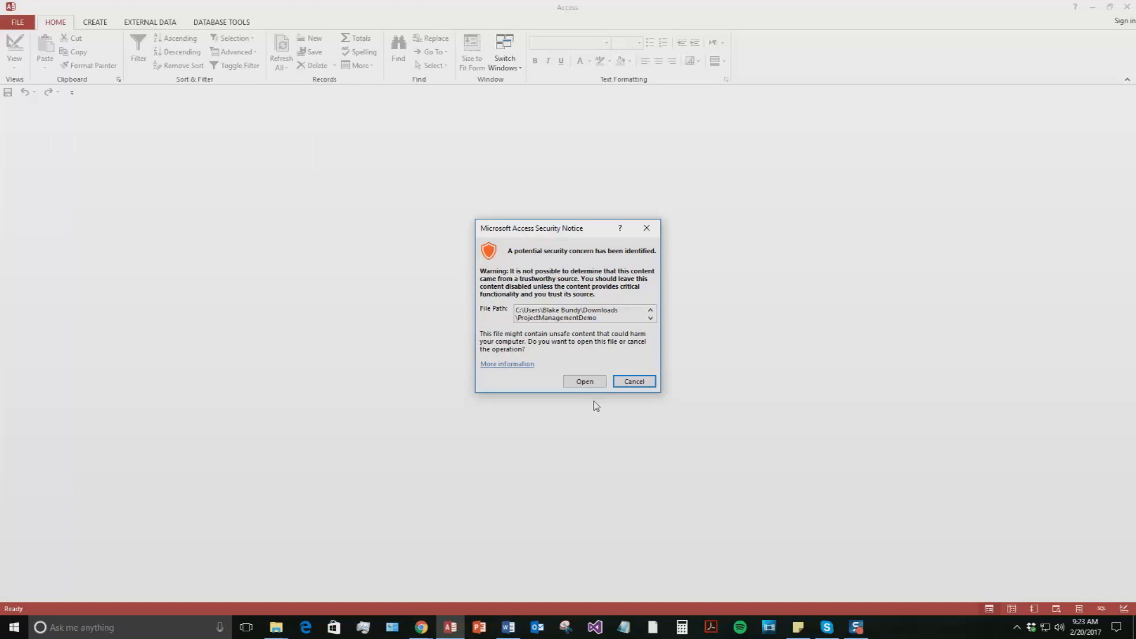
Open the database past the security notice, close the Demo popup, and open Employees Search
click(585, 382)
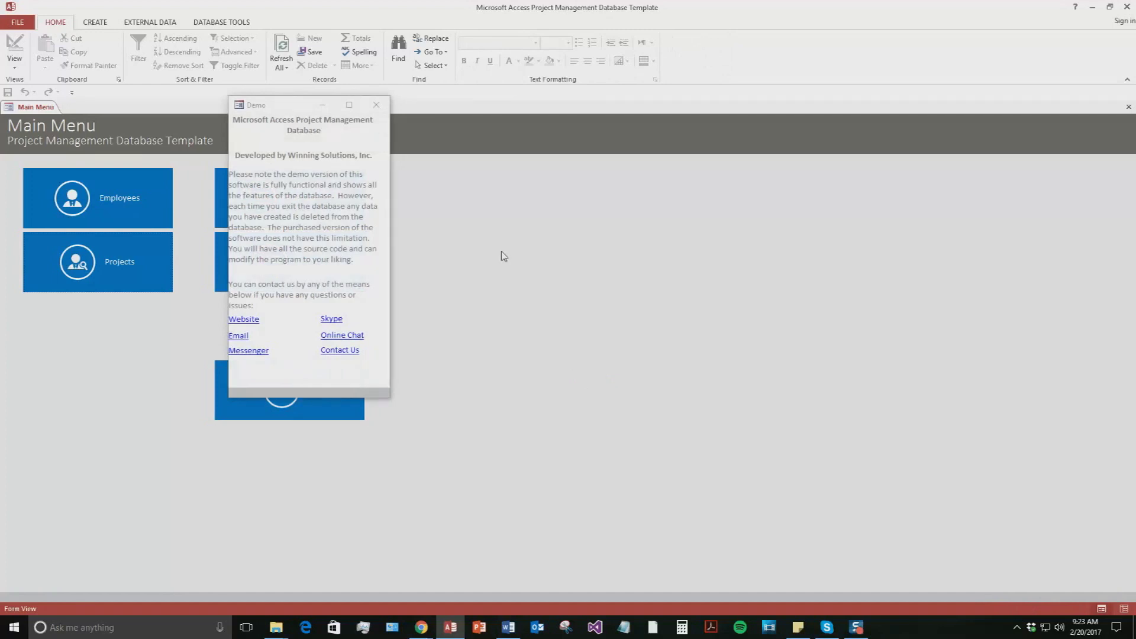
drag(302, 108, 491, 147)
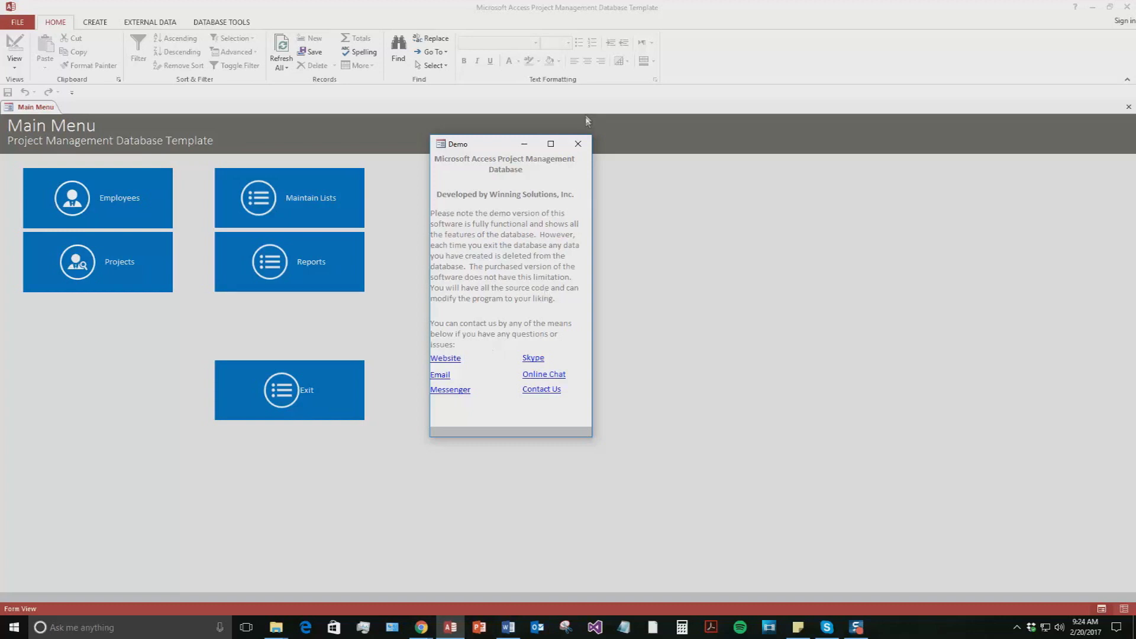
click(577, 143)
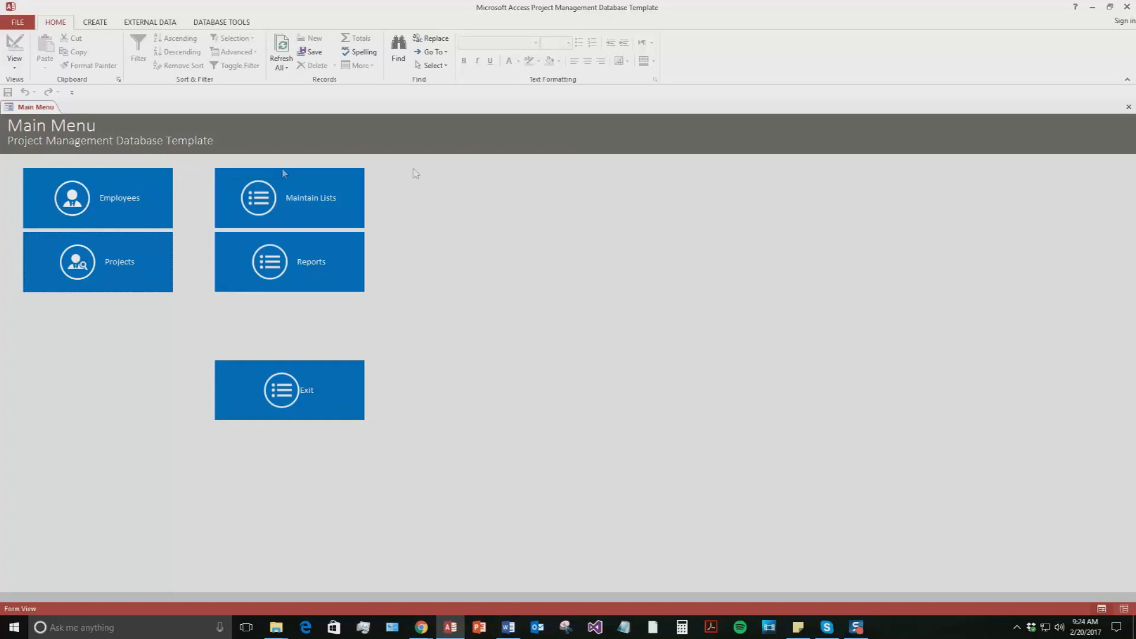
click(124, 196)
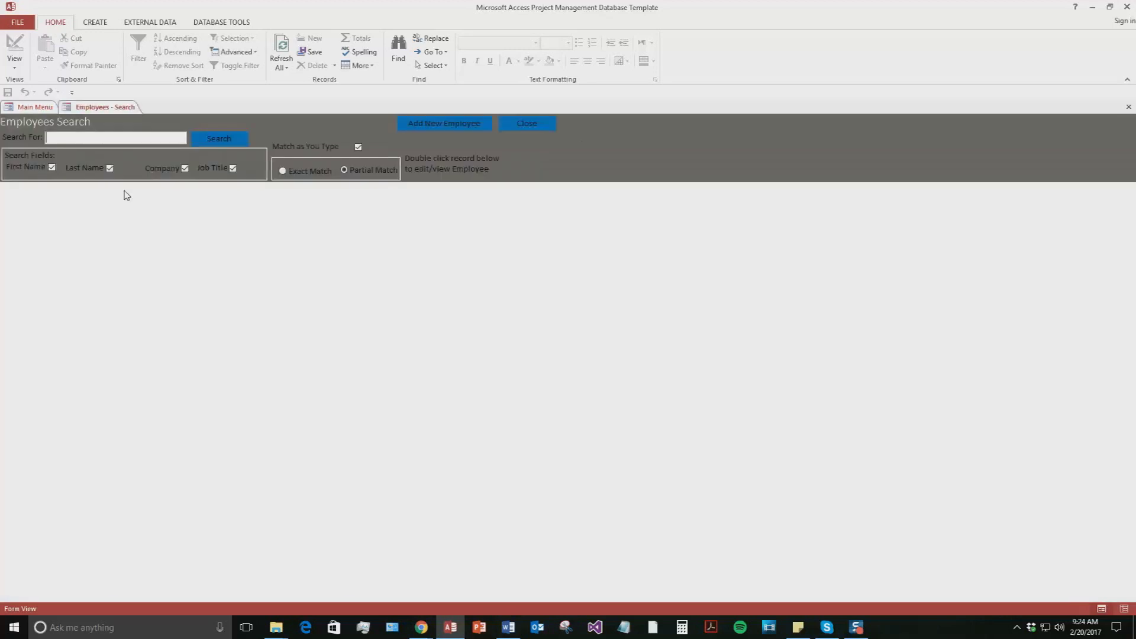
Add a new employee with the test name, job title IT, a business phone and e-mail
click(439, 124)
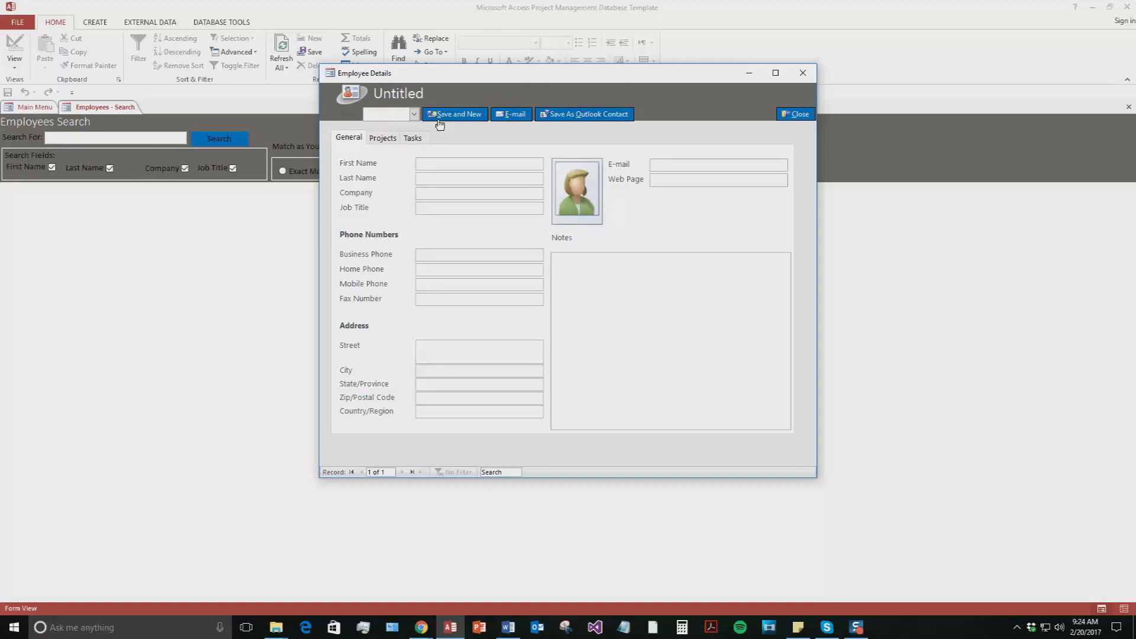
text(Blake)
key(Tab)
text(Test)
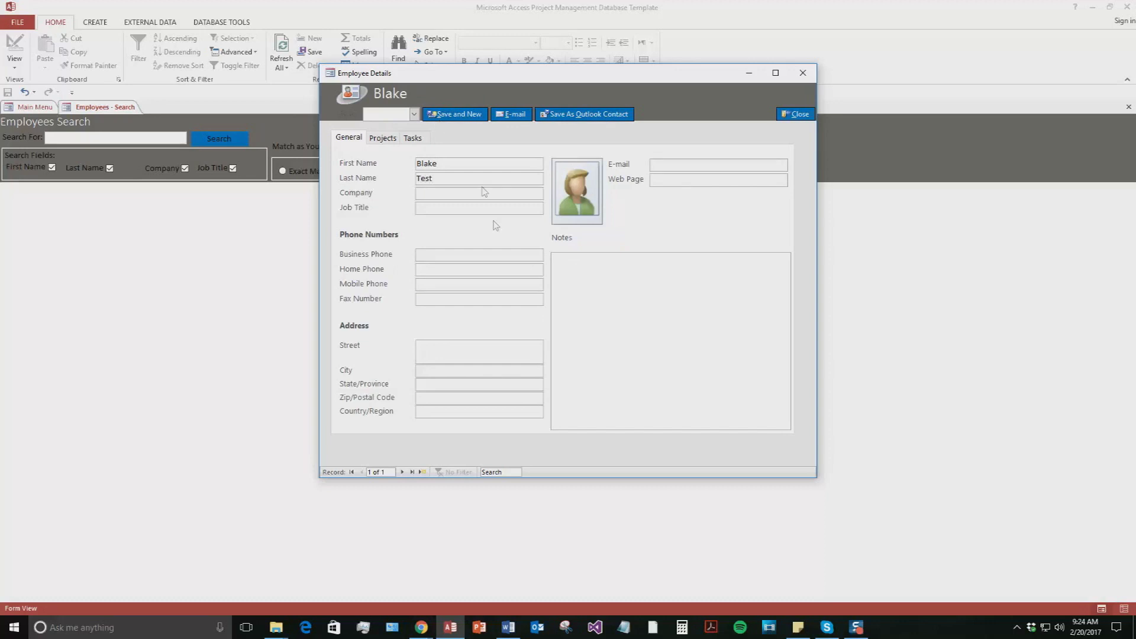
click(447, 208)
key(Tab)
text(5155155555)
click(667, 165)
text(test@test.com)
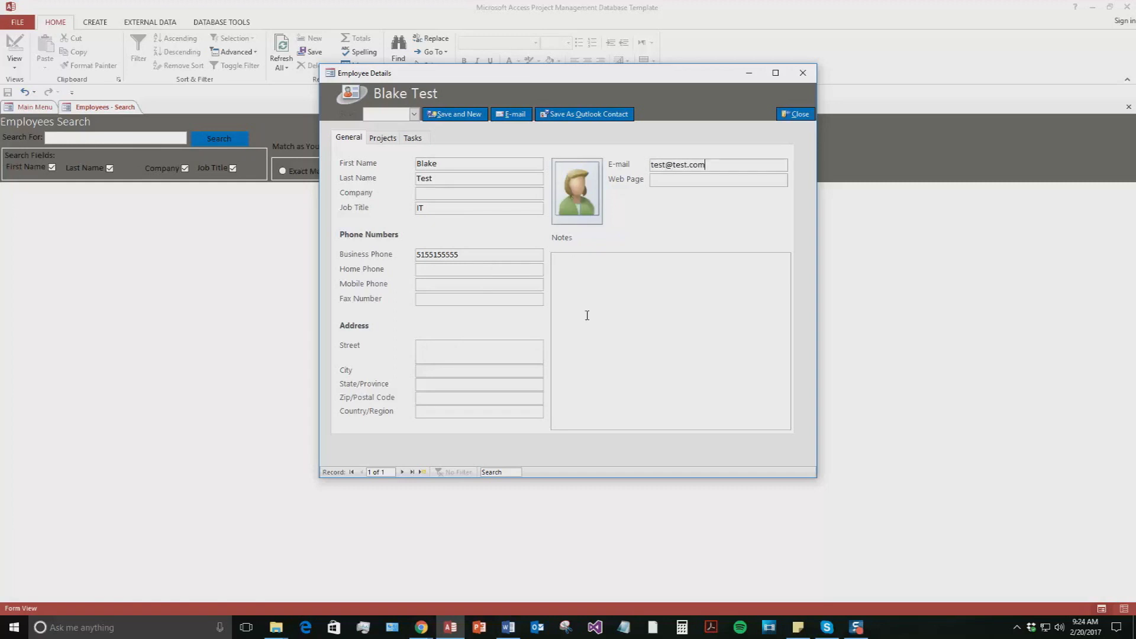
Check the Projects and Tasks tabs, then Save and New and close the details form
click(382, 138)
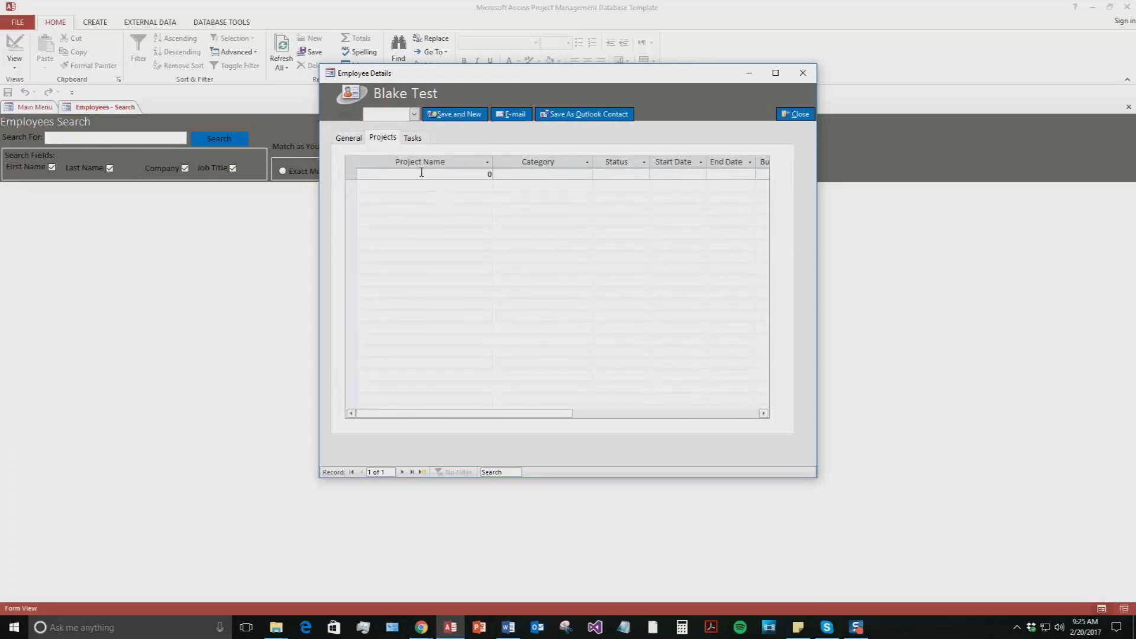
click(420, 141)
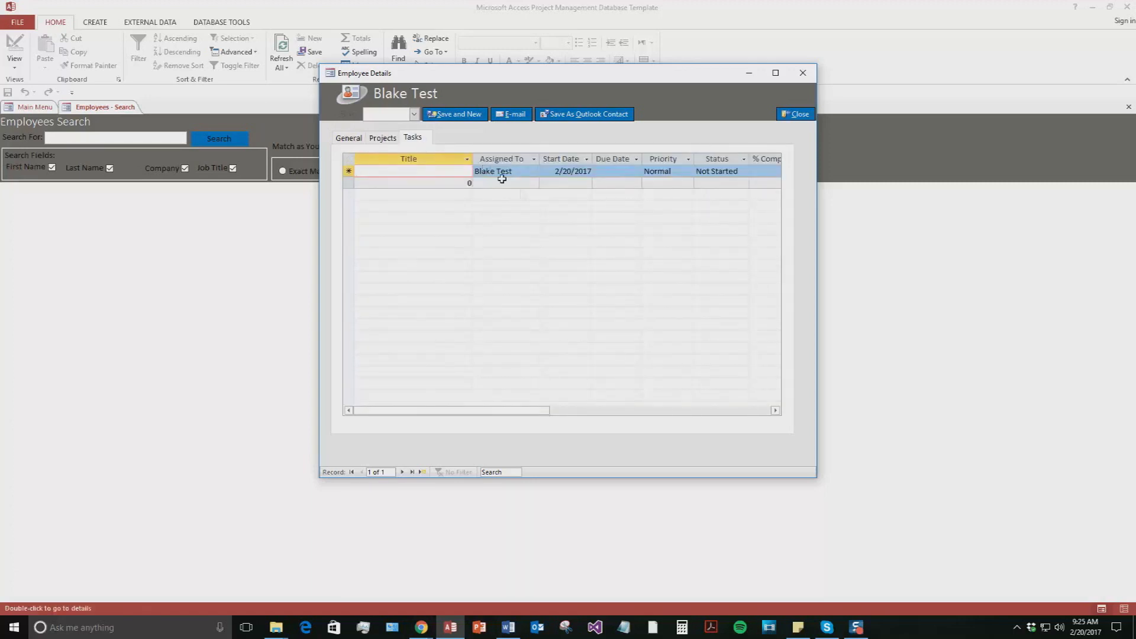
click(382, 138)
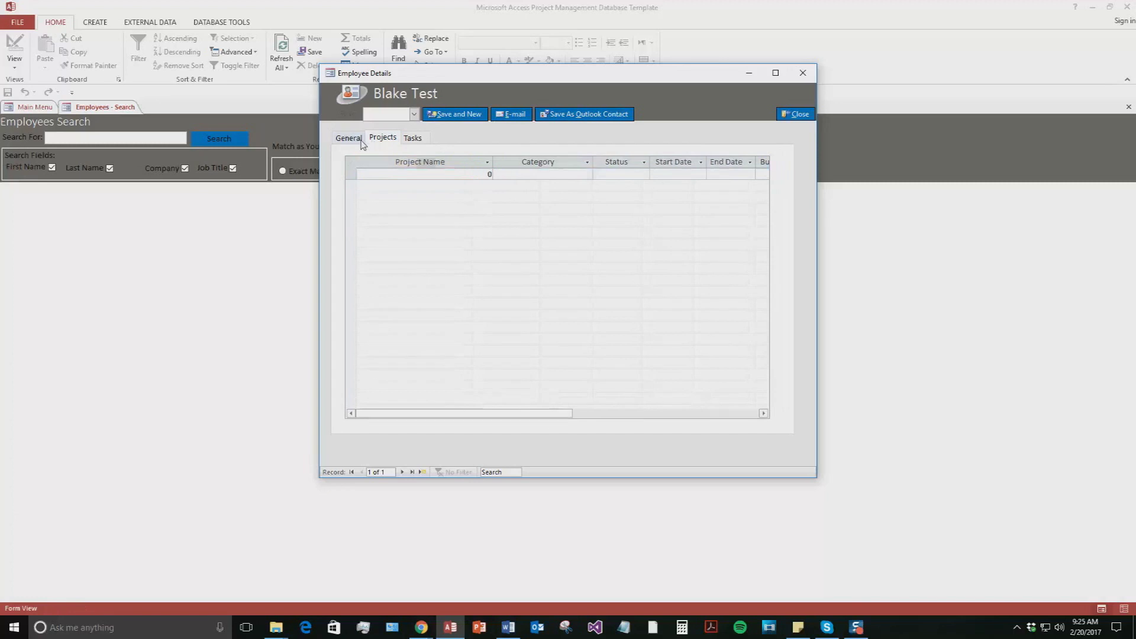
click(350, 137)
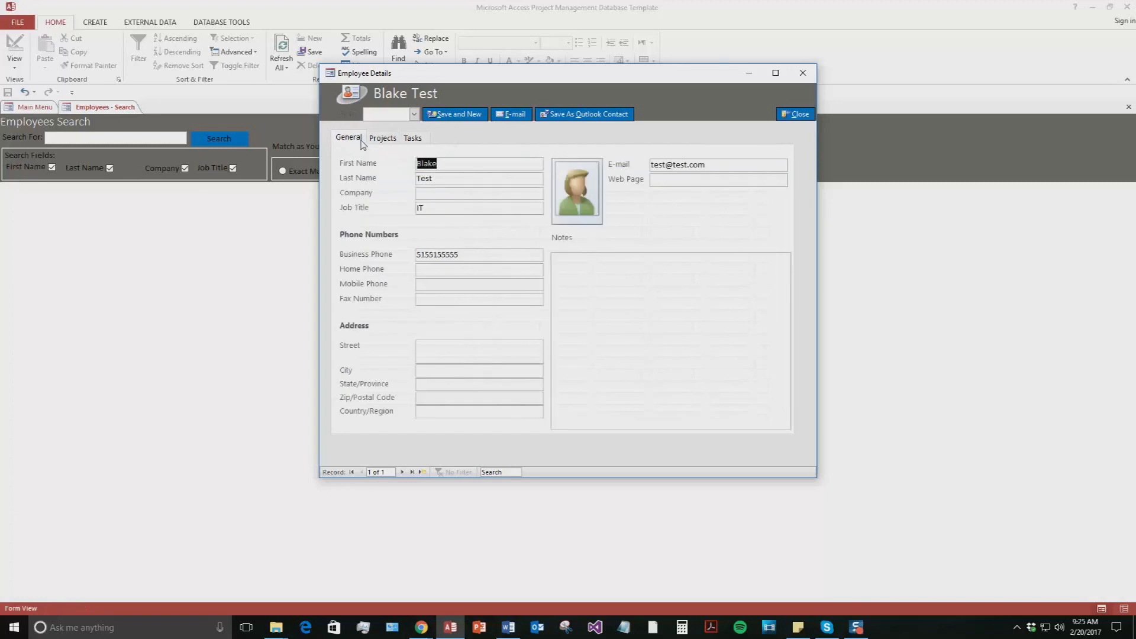
click(451, 114)
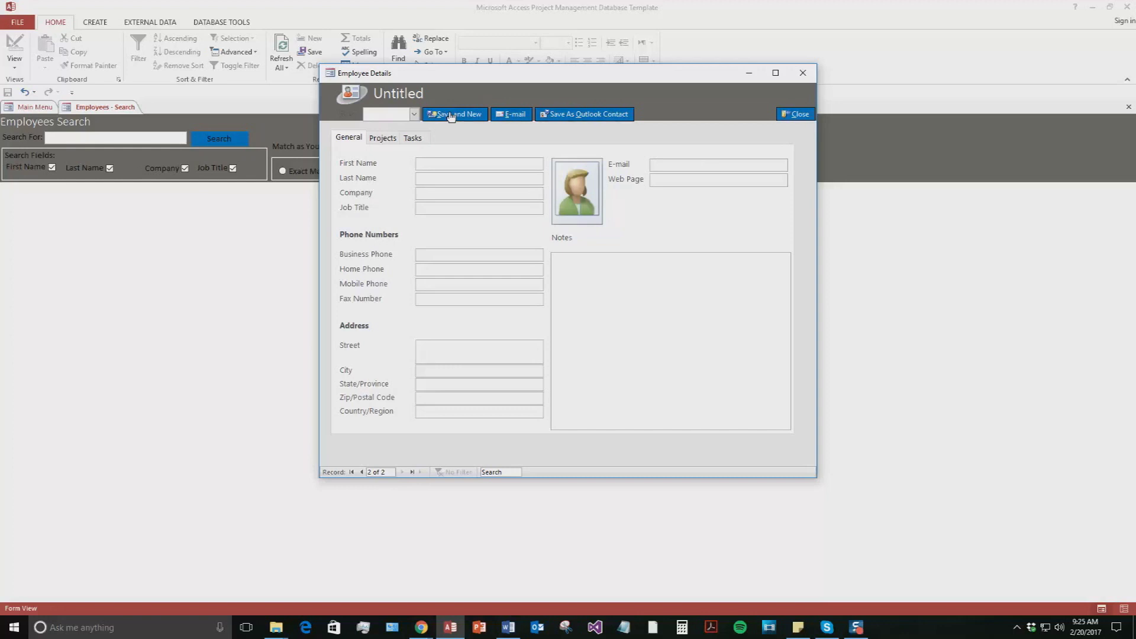
click(800, 115)
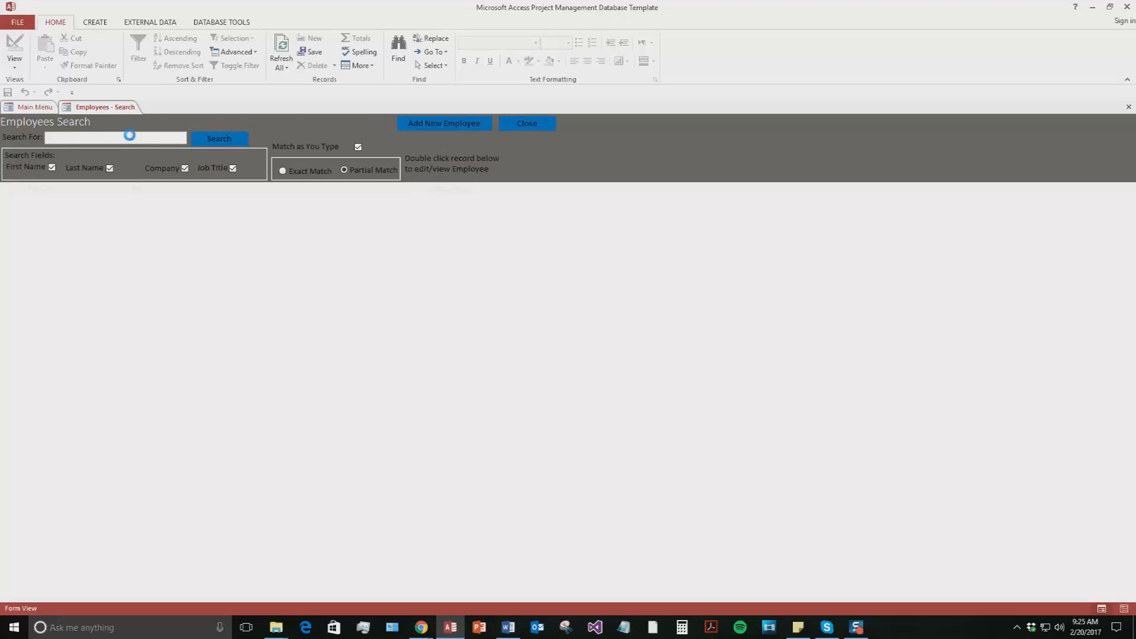
Search 'Bl' to open the test employee, review Projects and Tasks, then close both forms
text(Bl)
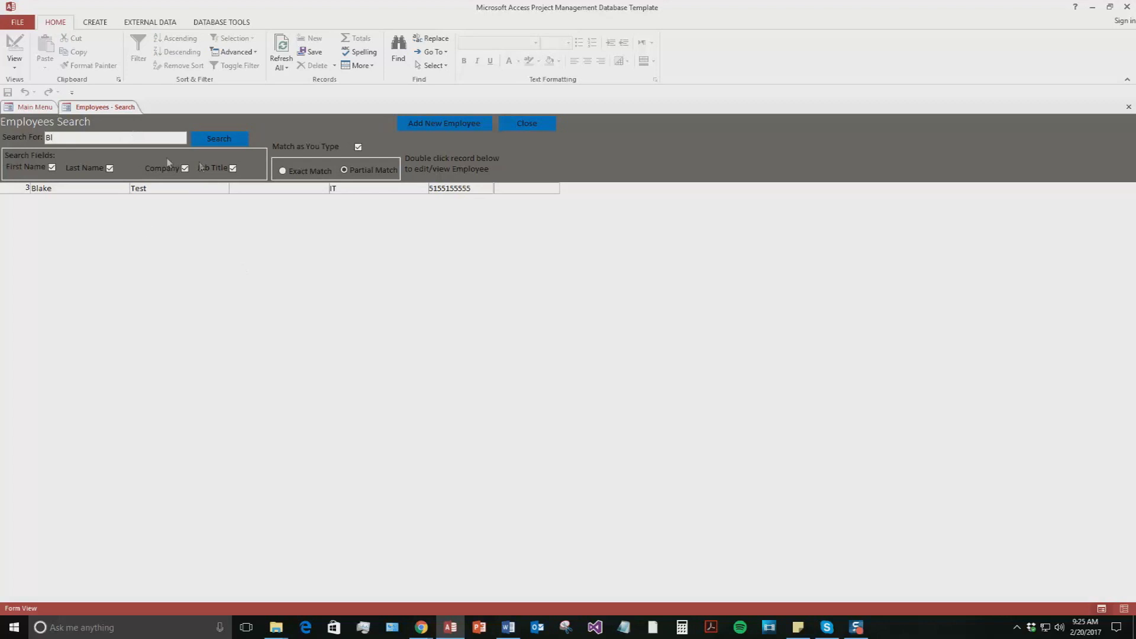
double_click(76, 188)
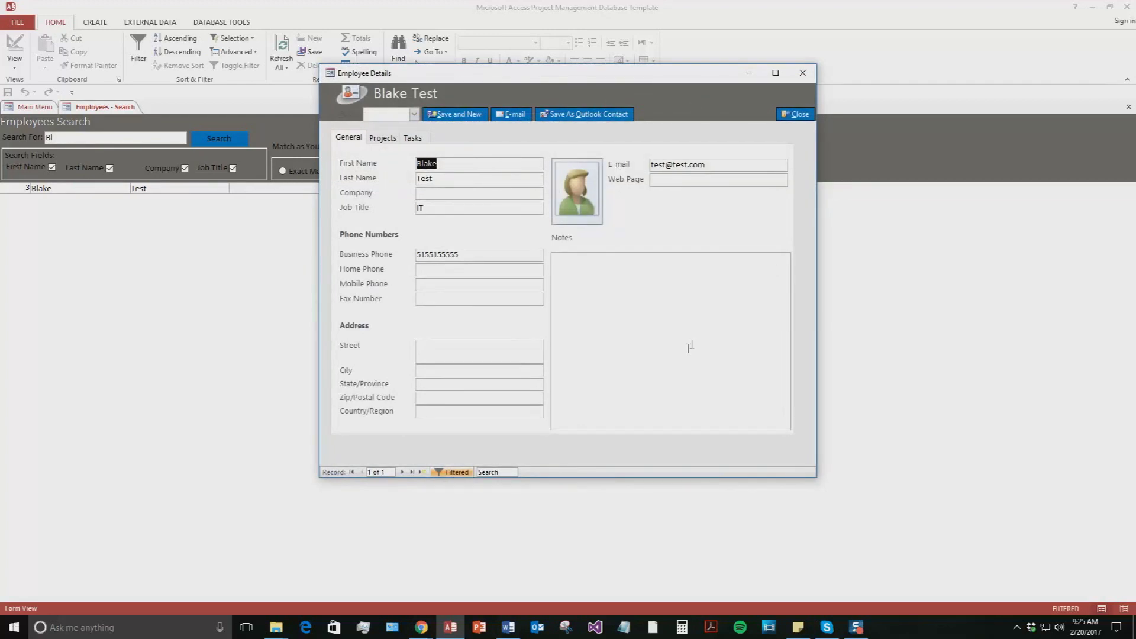
click(379, 138)
click(414, 138)
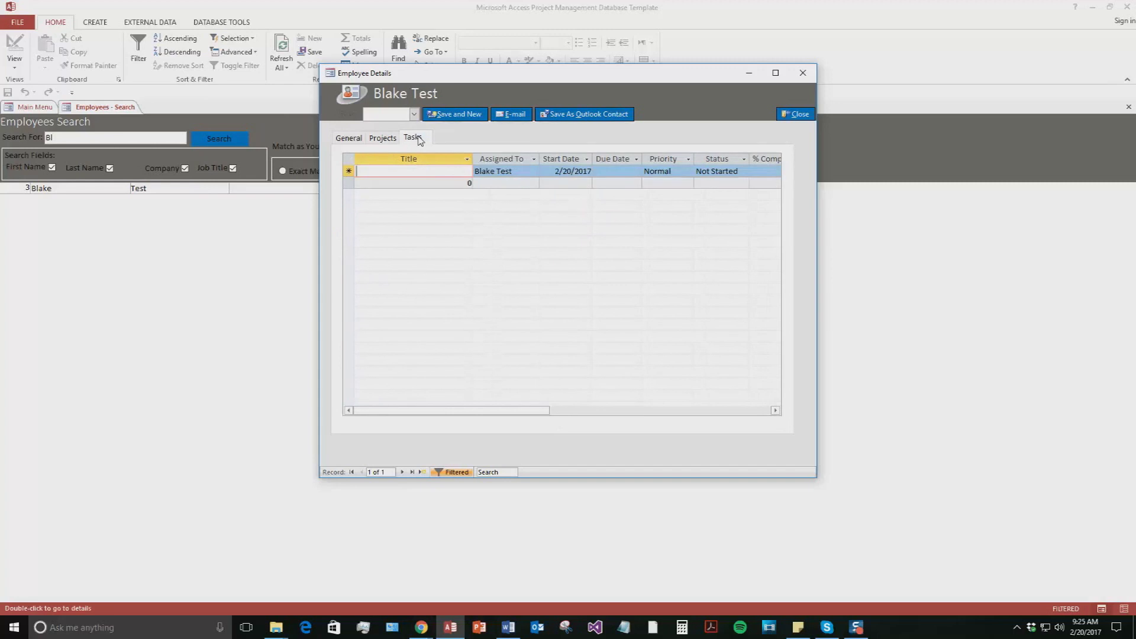
click(350, 139)
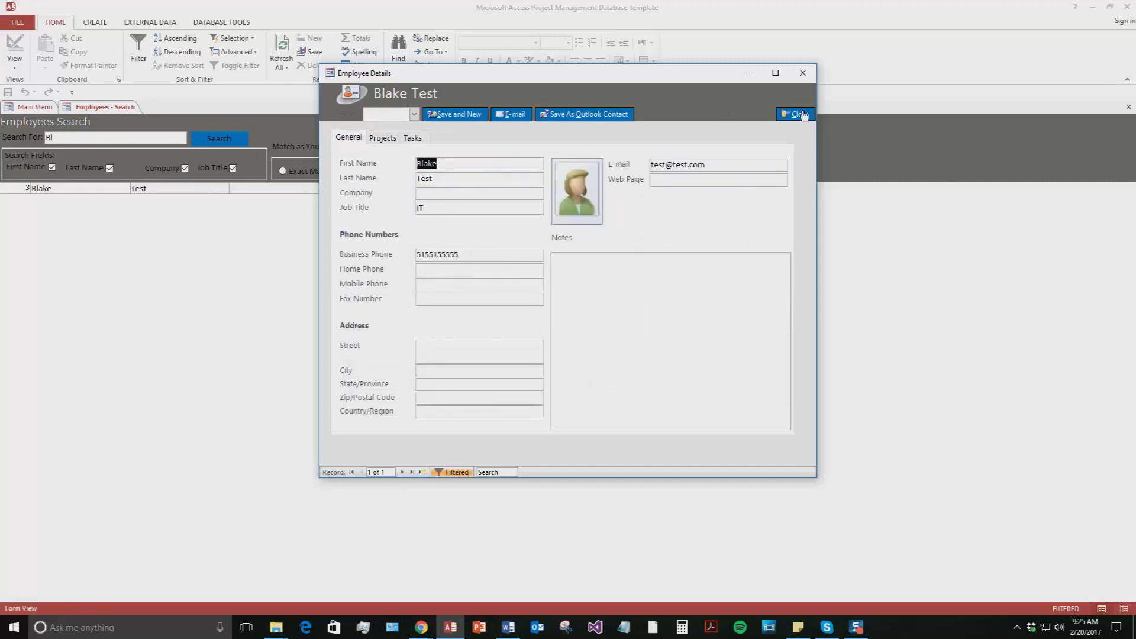
click(798, 114)
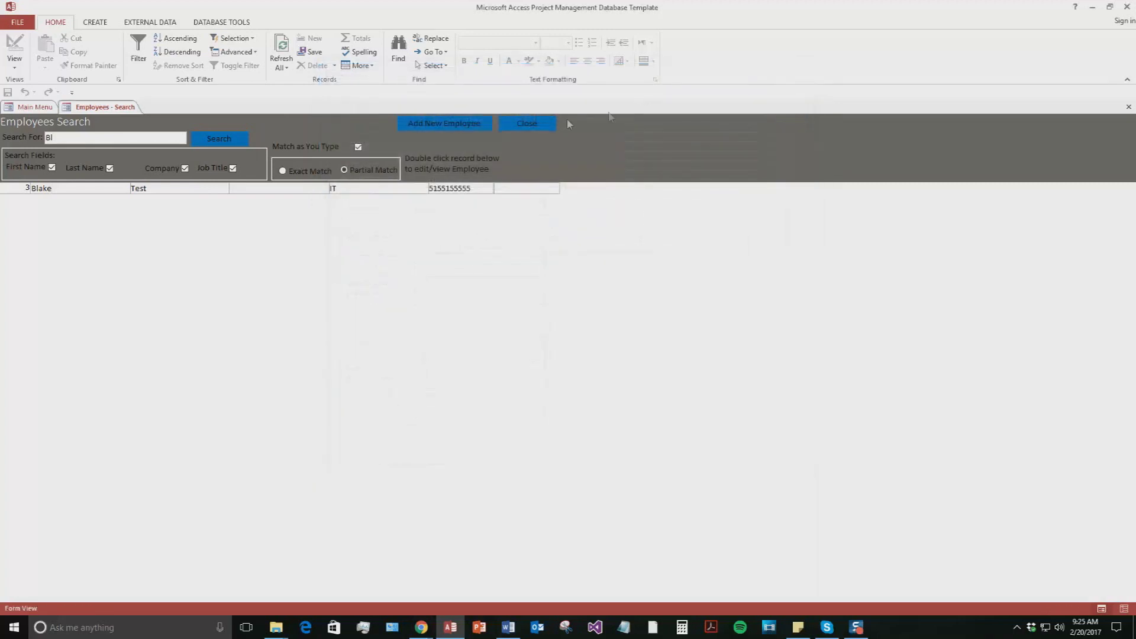
click(527, 121)
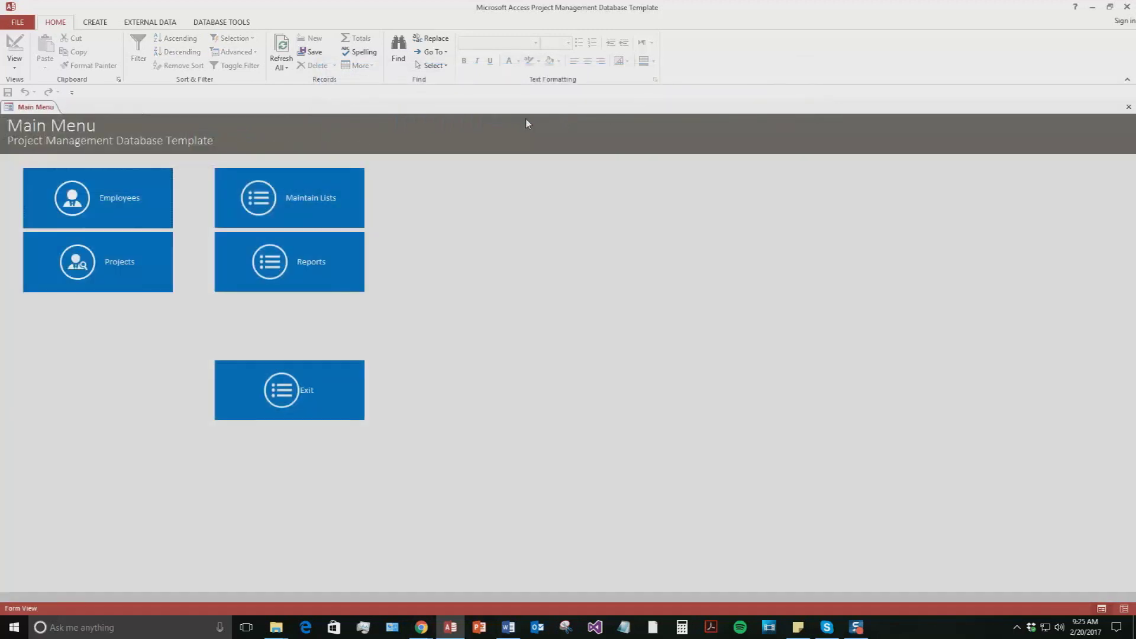
Start a new project record named 'Testing Project' from the project search
click(93, 268)
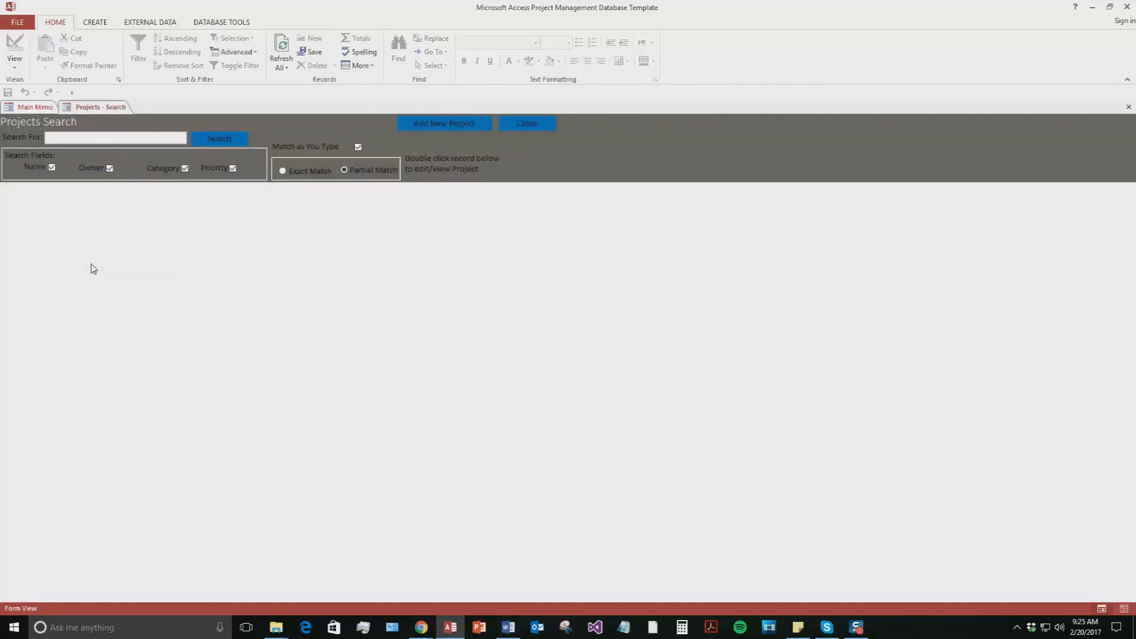
click(446, 124)
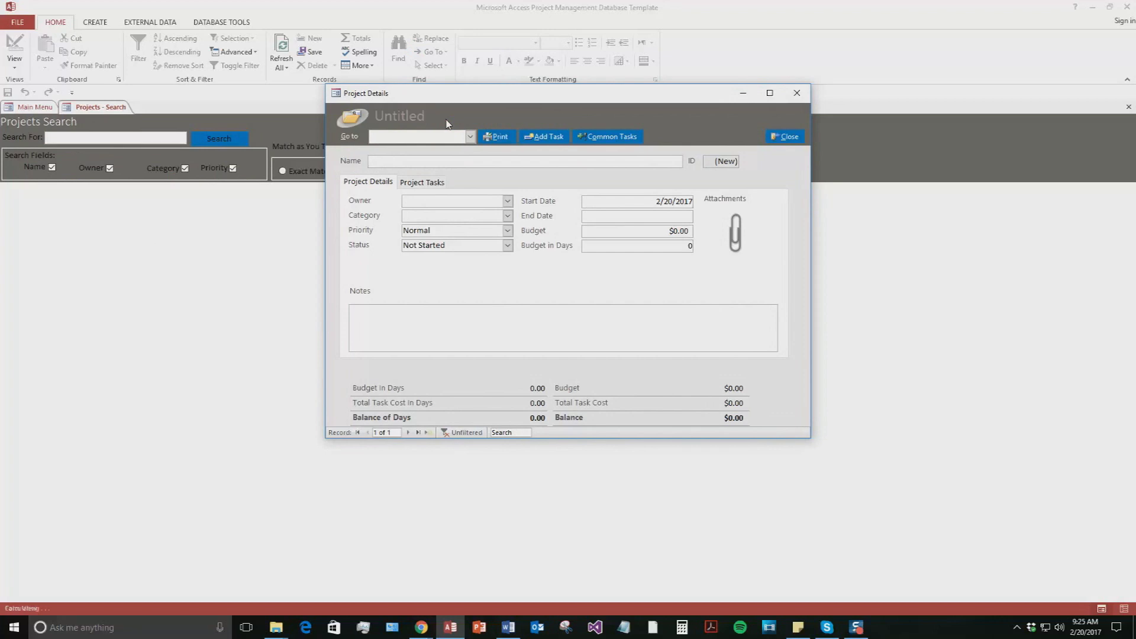
text(Testing Project)
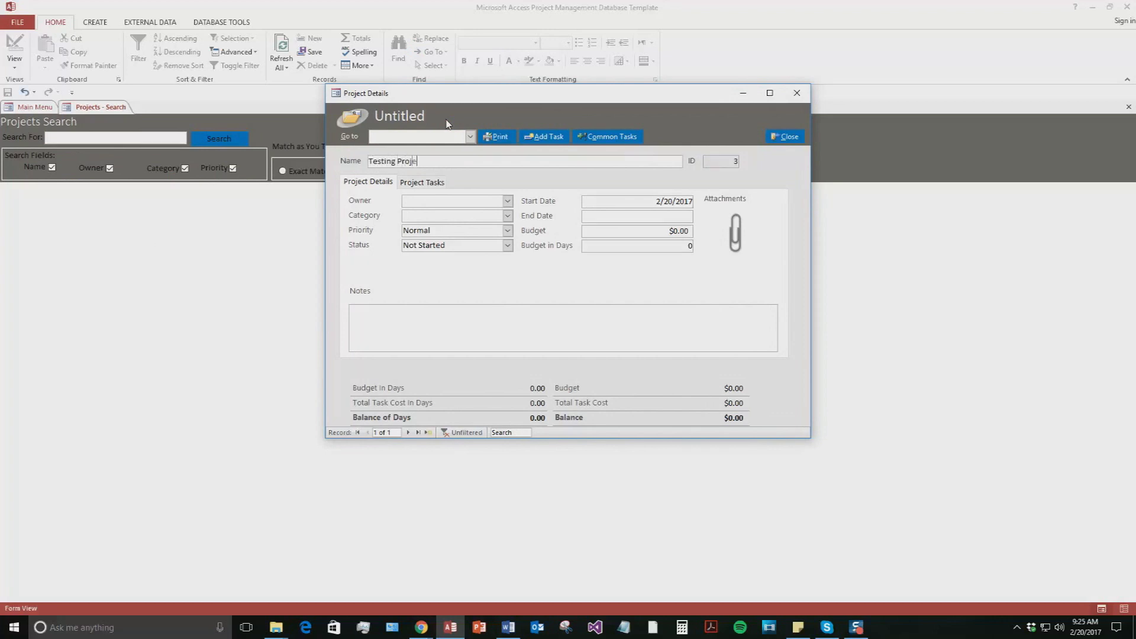
Set the project owner to the test employee, Category 1 and Low priority
click(508, 203)
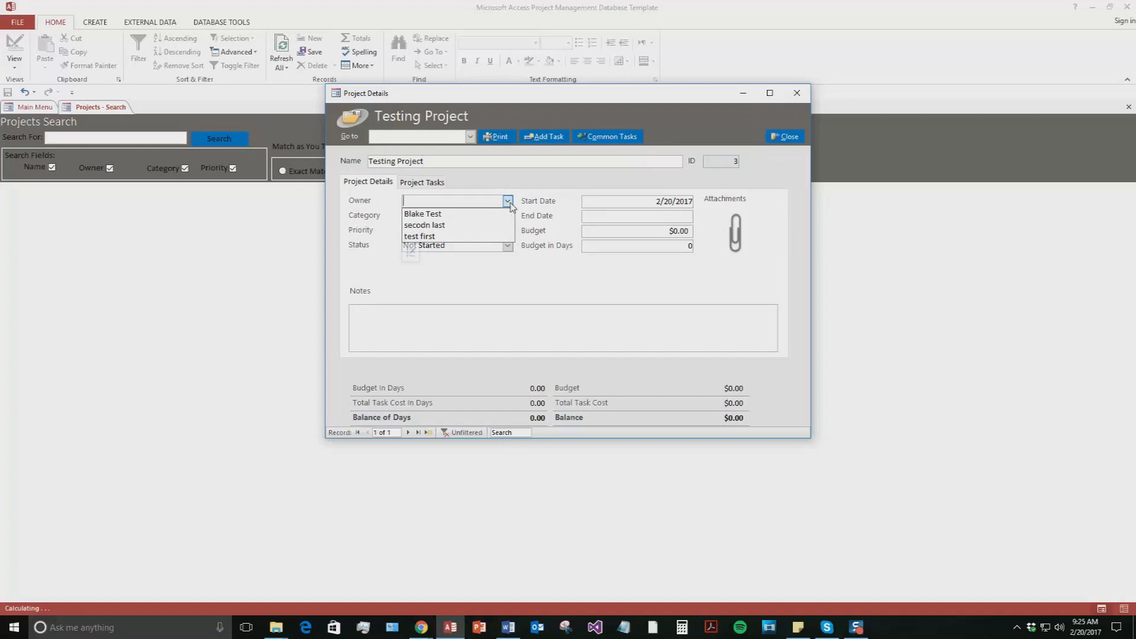
click(435, 215)
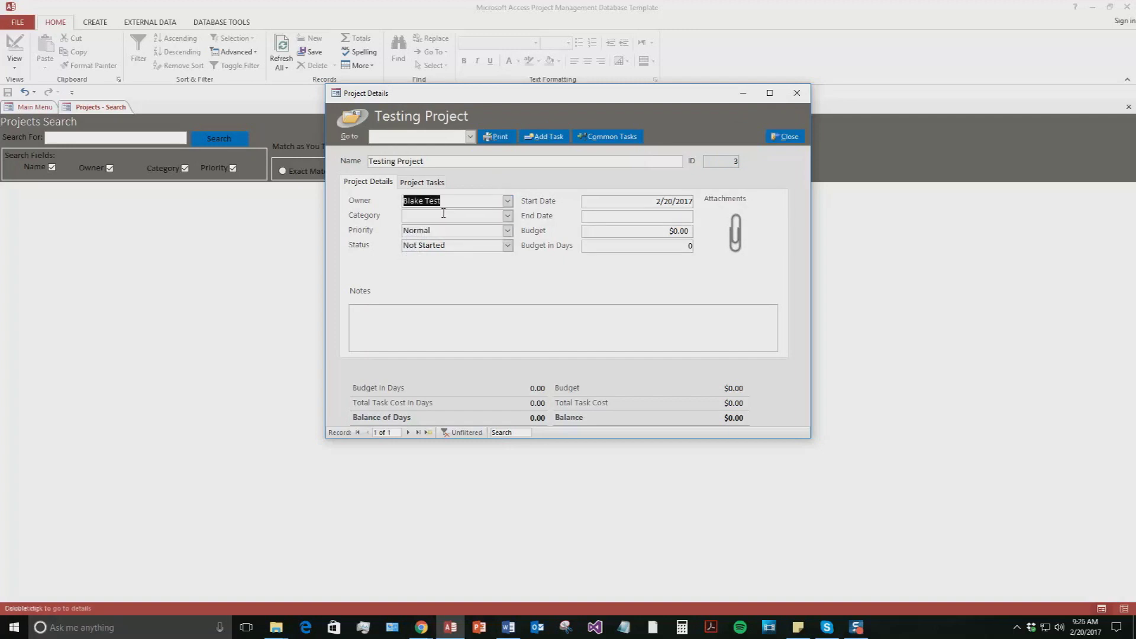
click(507, 217)
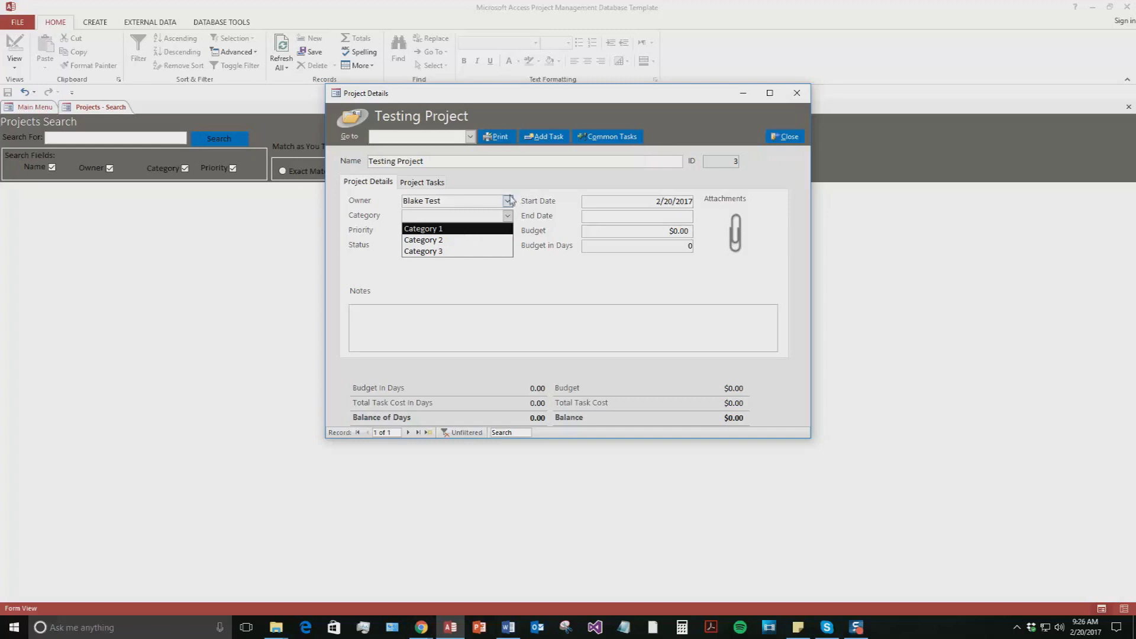
click(507, 200)
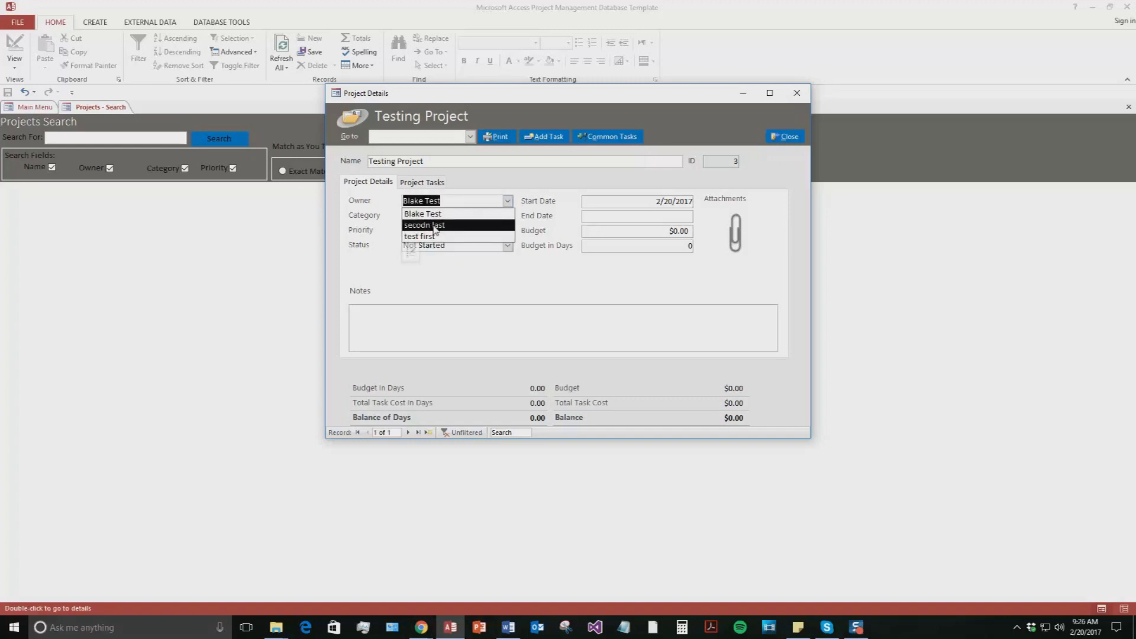
click(508, 201)
click(509, 217)
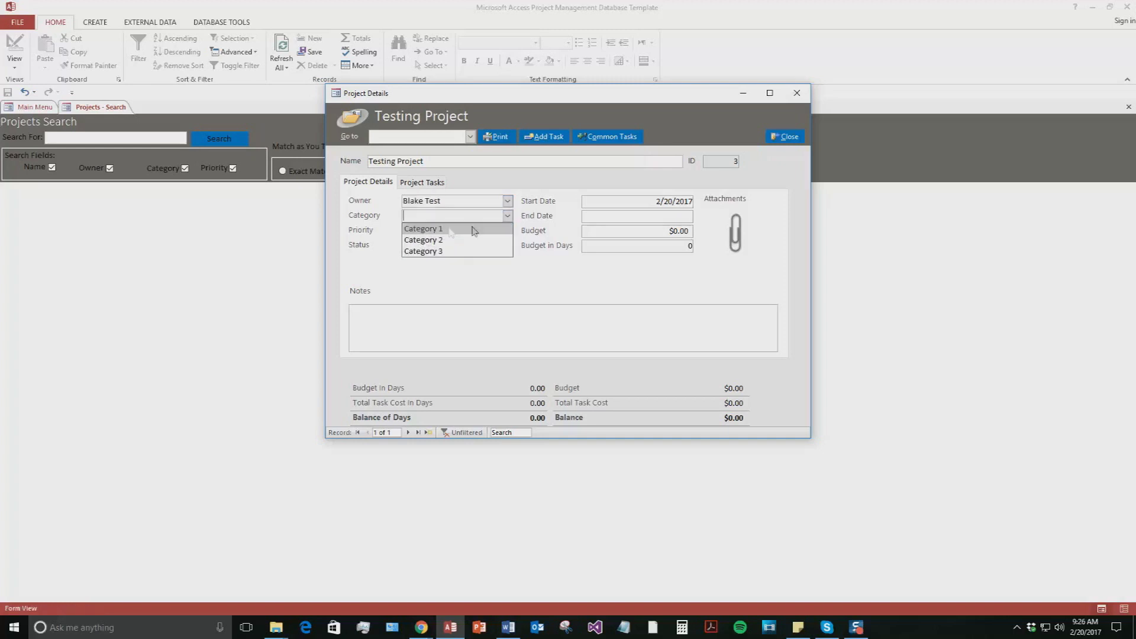
click(511, 228)
click(508, 231)
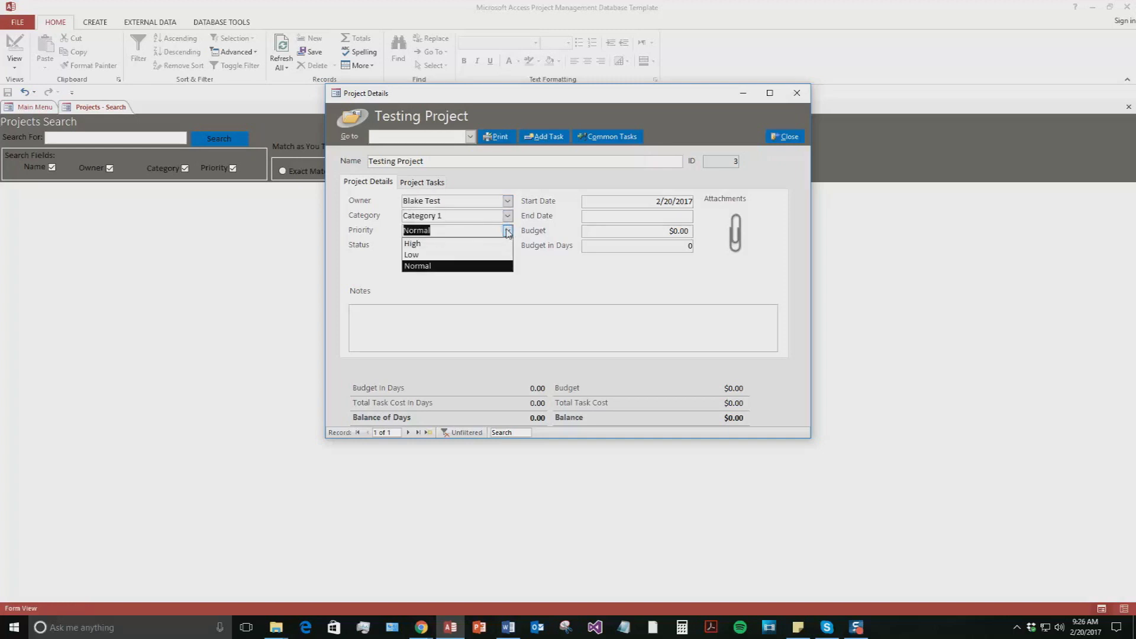
click(500, 254)
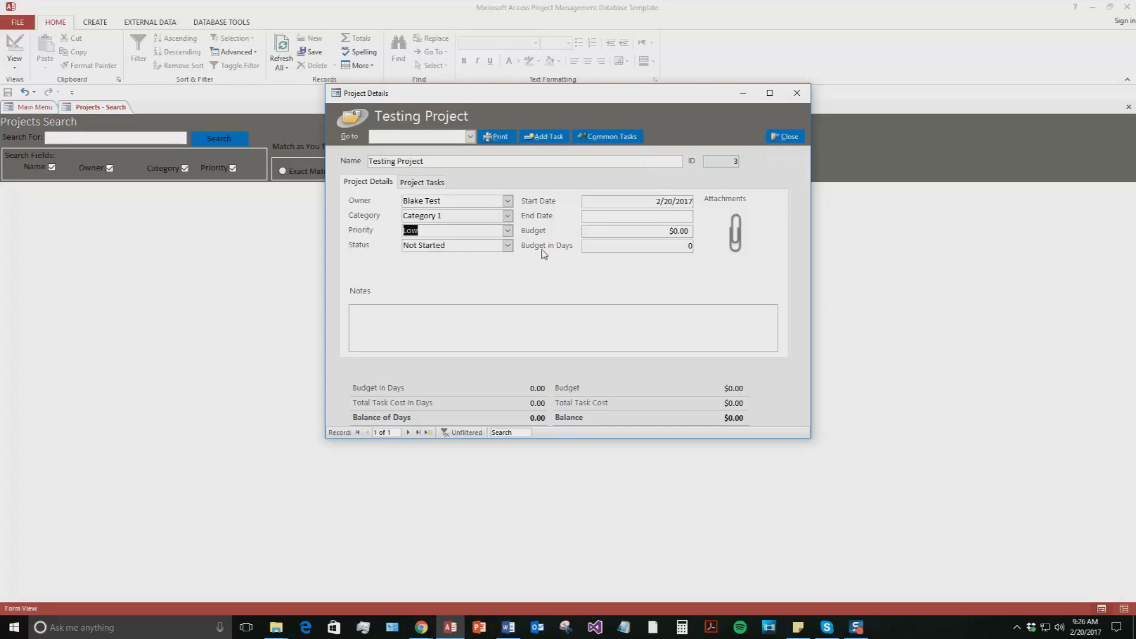
Set status In Progress, budget $100.00 and end date 2/27/2017
click(507, 246)
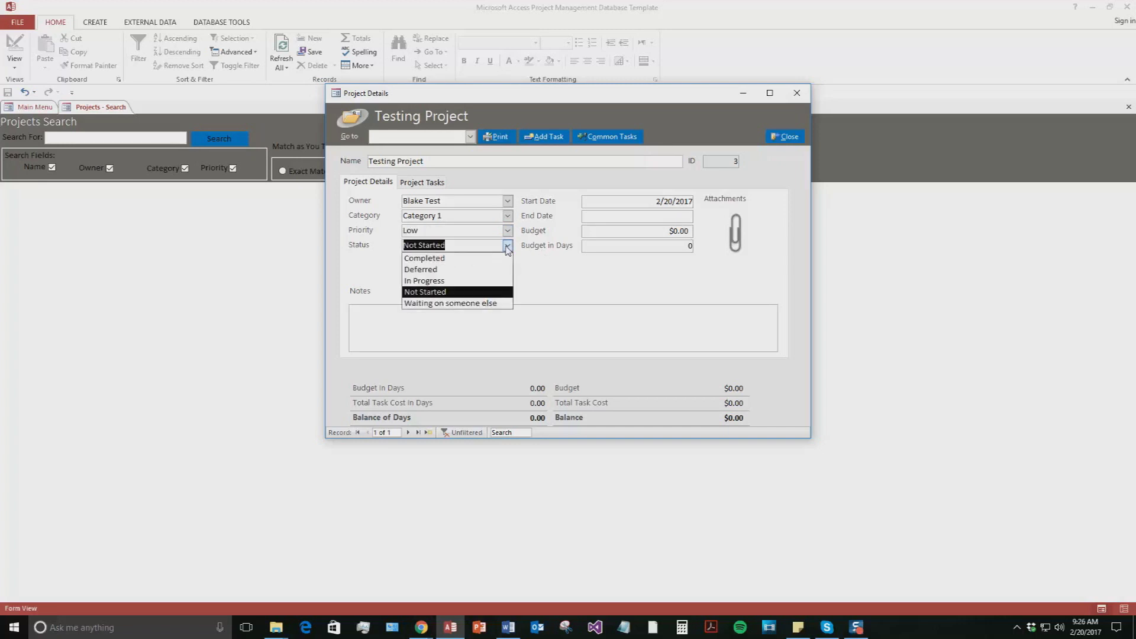
click(437, 281)
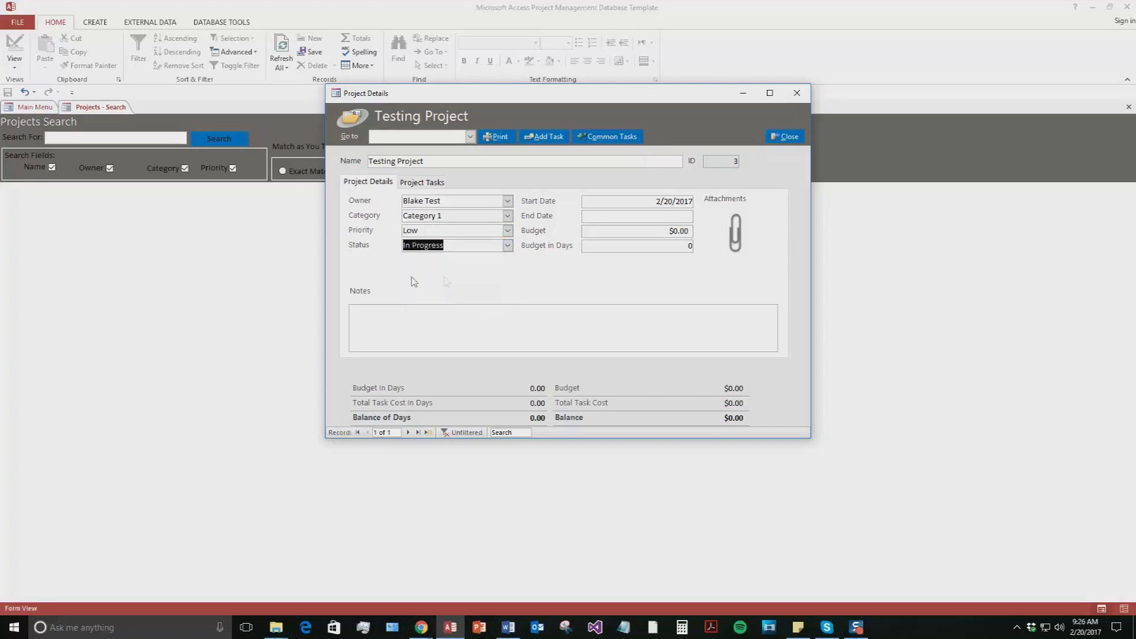
click(508, 246)
click(508, 246)
click(671, 230)
text(10)
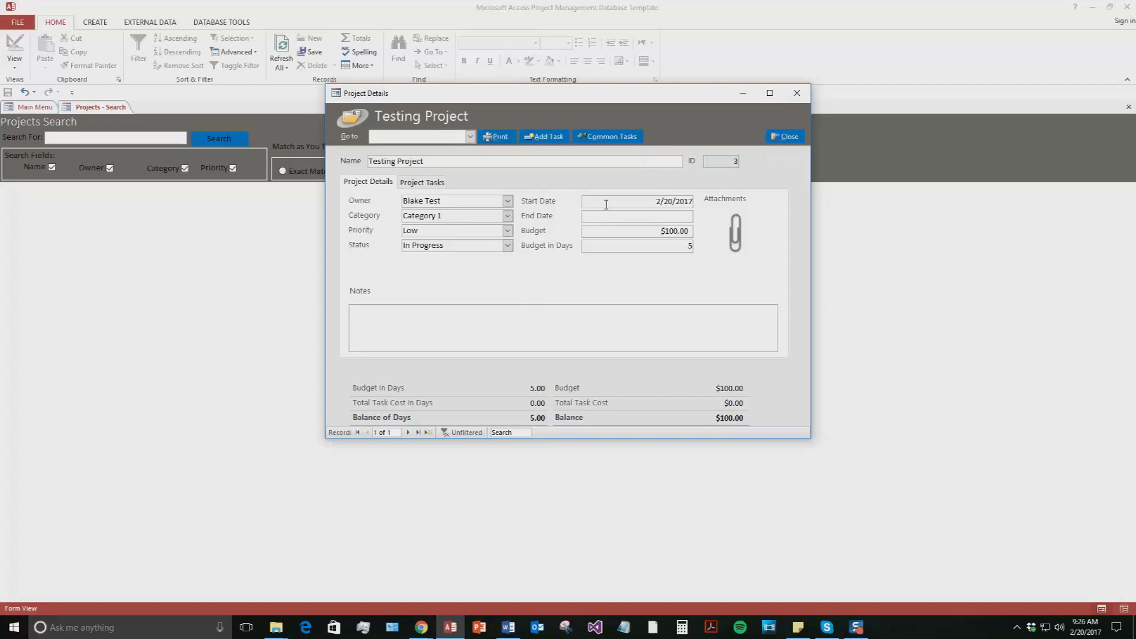
click(636, 217)
click(699, 216)
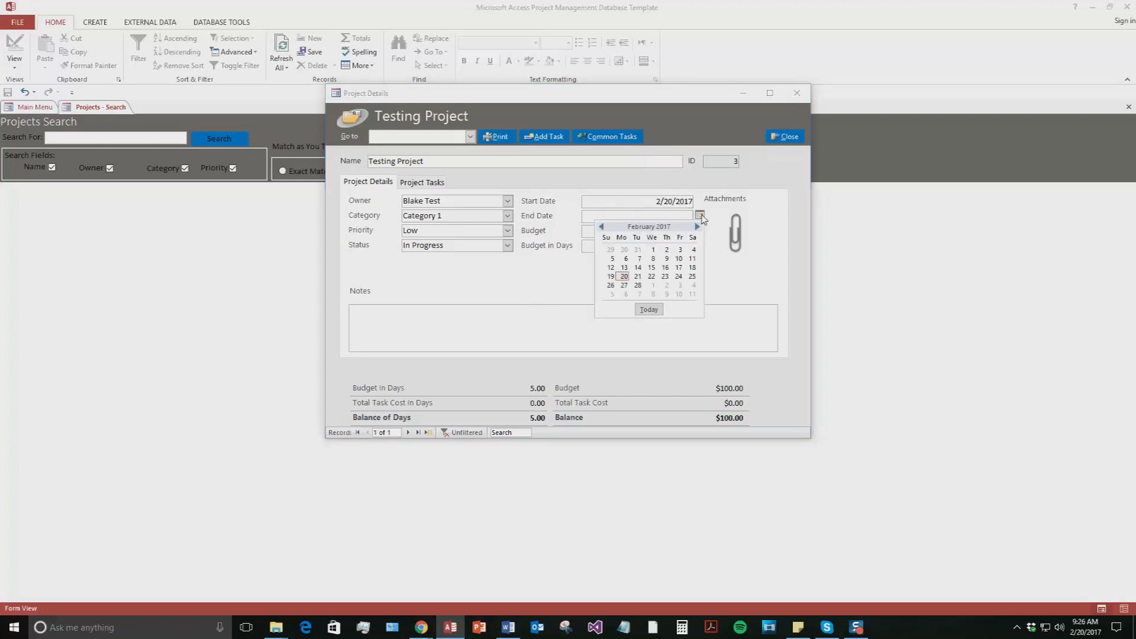
click(624, 285)
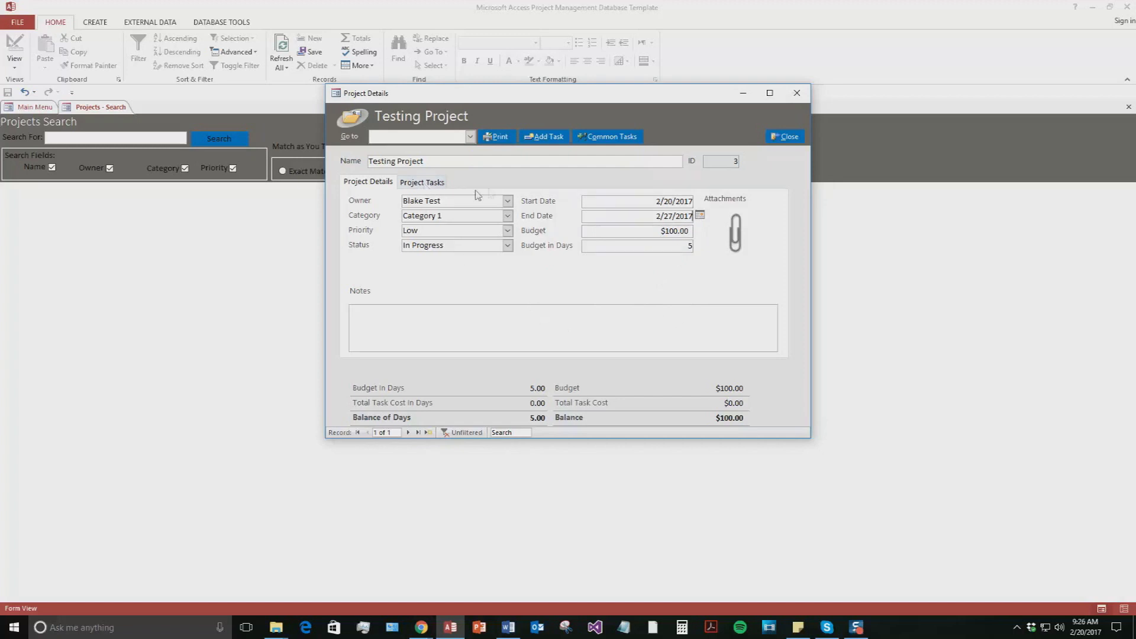
Add an 'E-Mail' task assigned to the test employee, due 2/21/2017
click(423, 184)
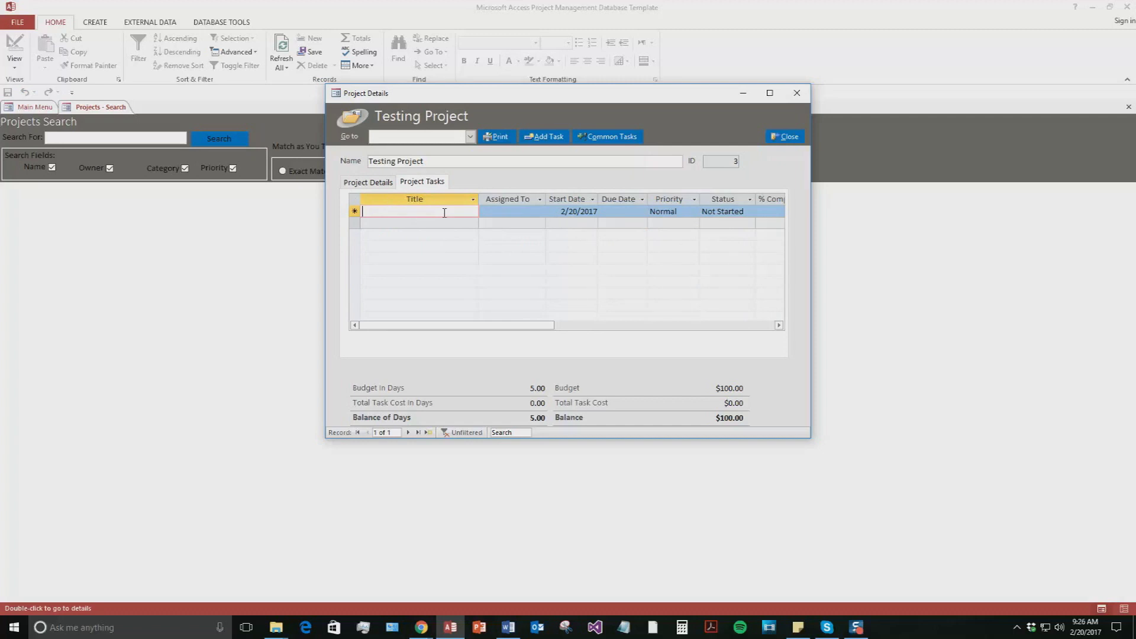
text(E-Mail)
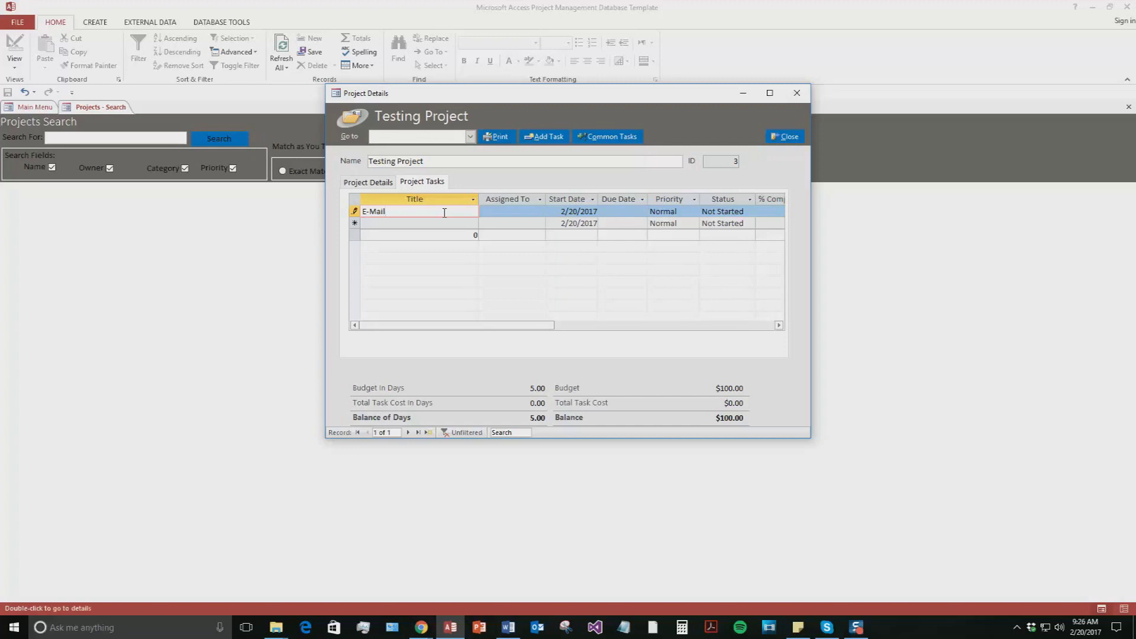
click(491, 210)
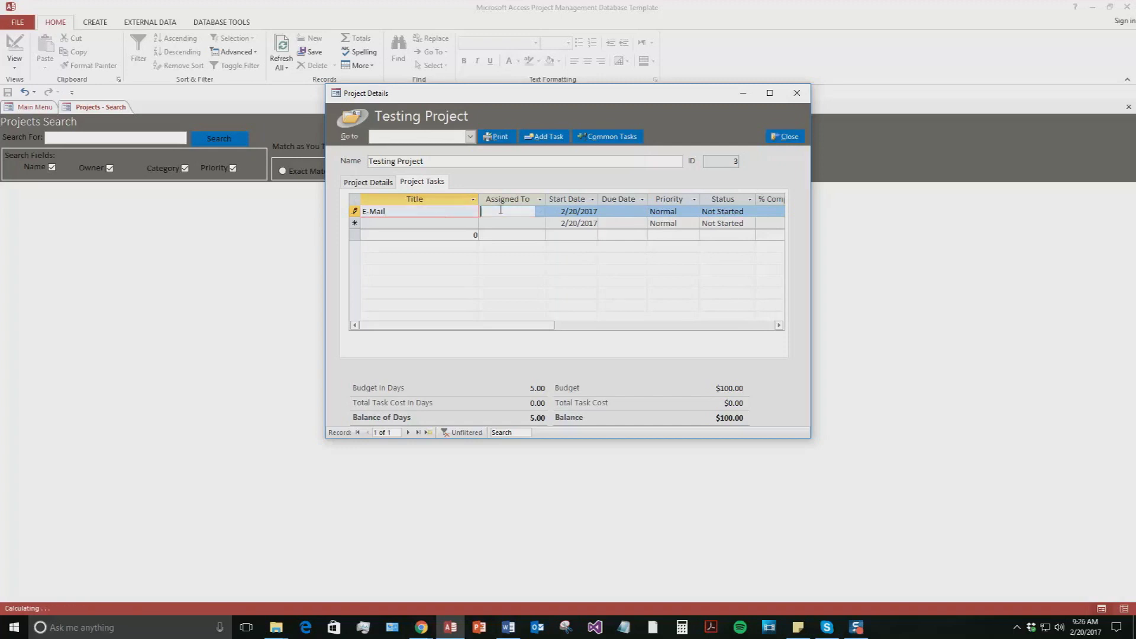
click(539, 211)
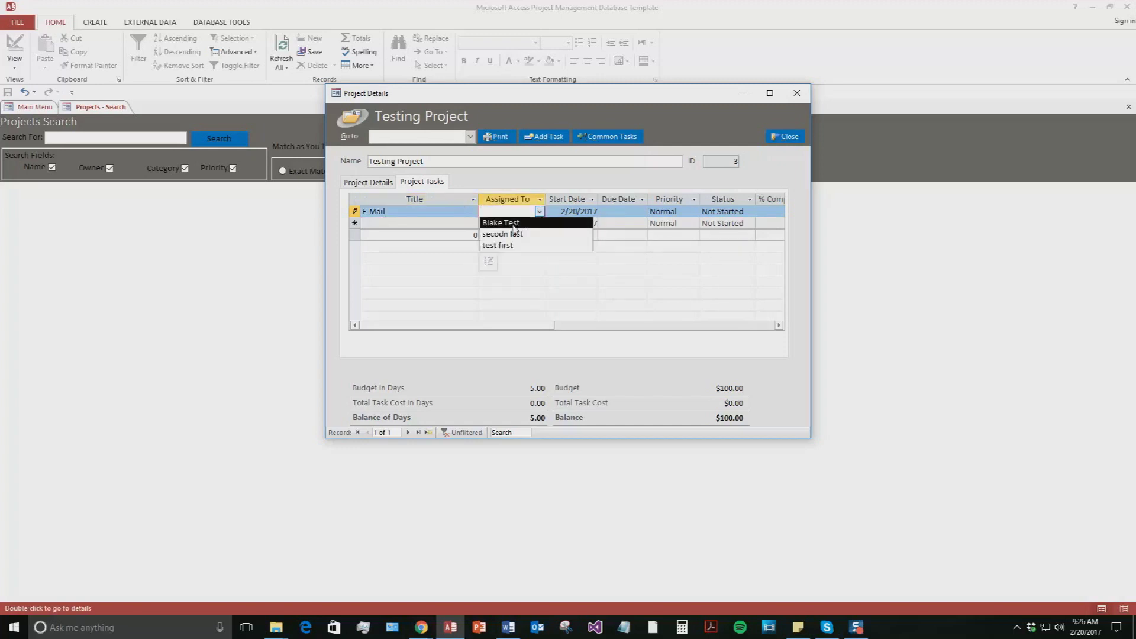
click(512, 223)
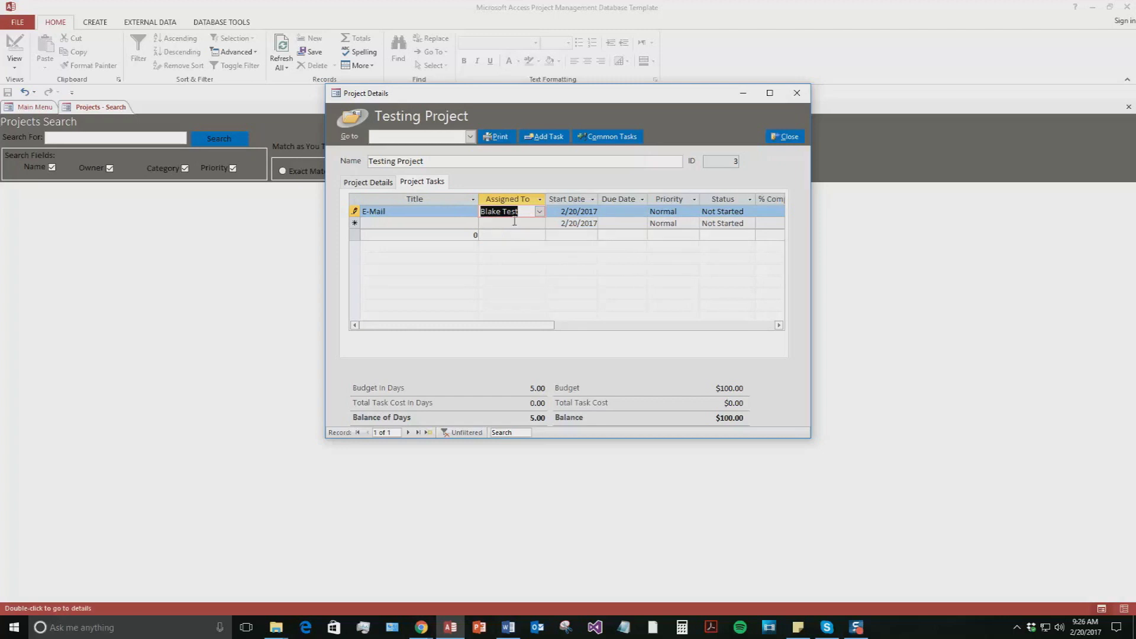
click(616, 214)
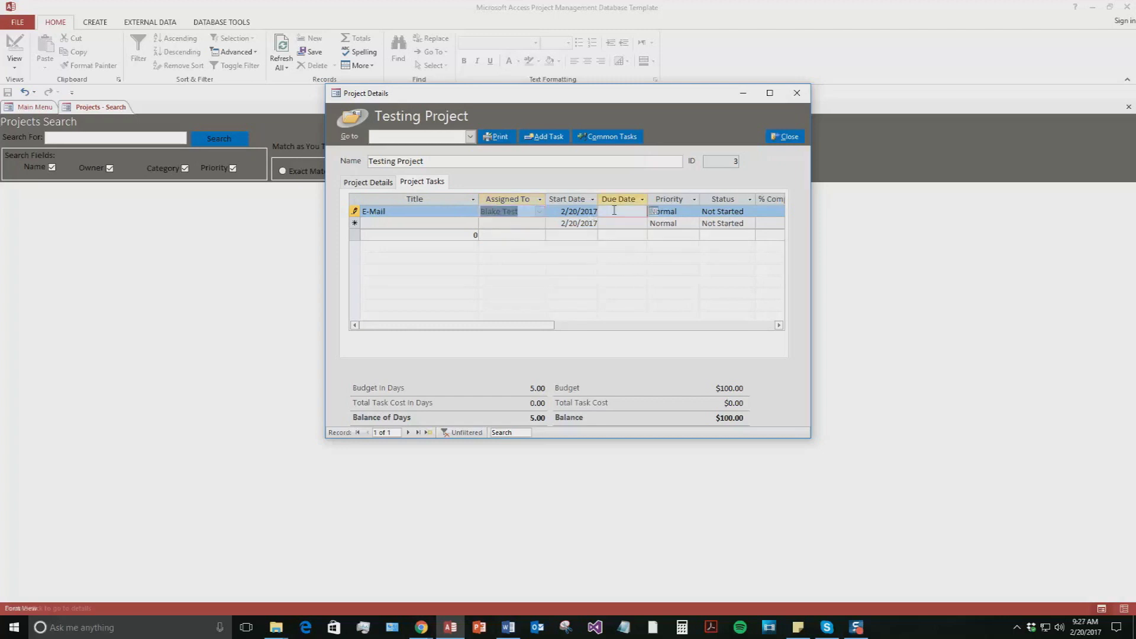
click(654, 212)
click(593, 273)
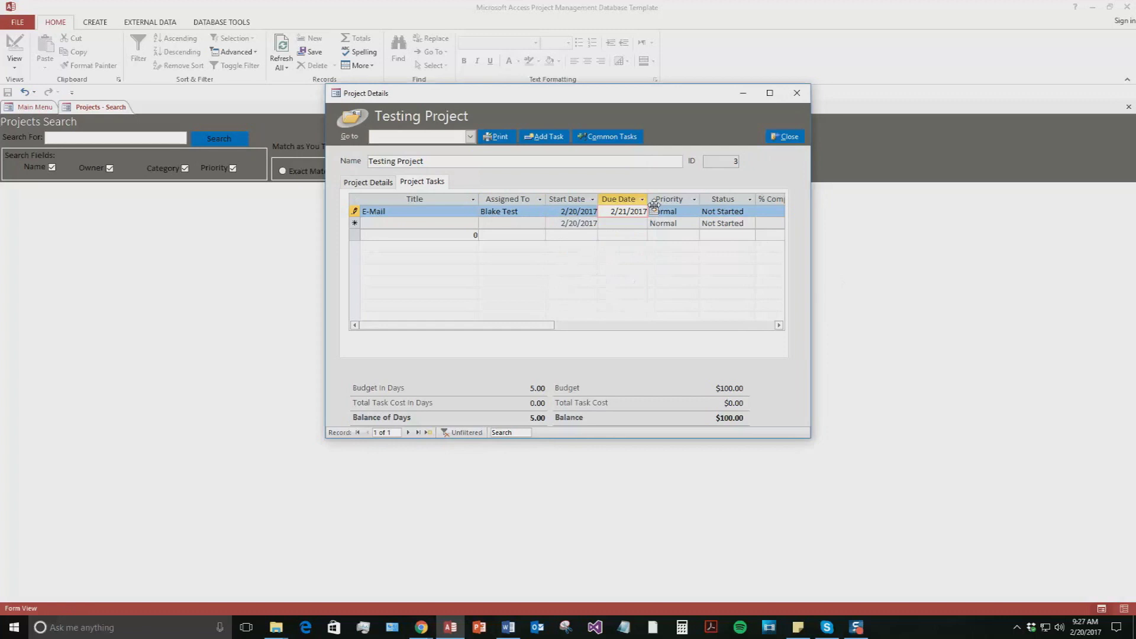
Keep the task Not Started at Normal priority, then return to the project details
click(732, 211)
click(749, 212)
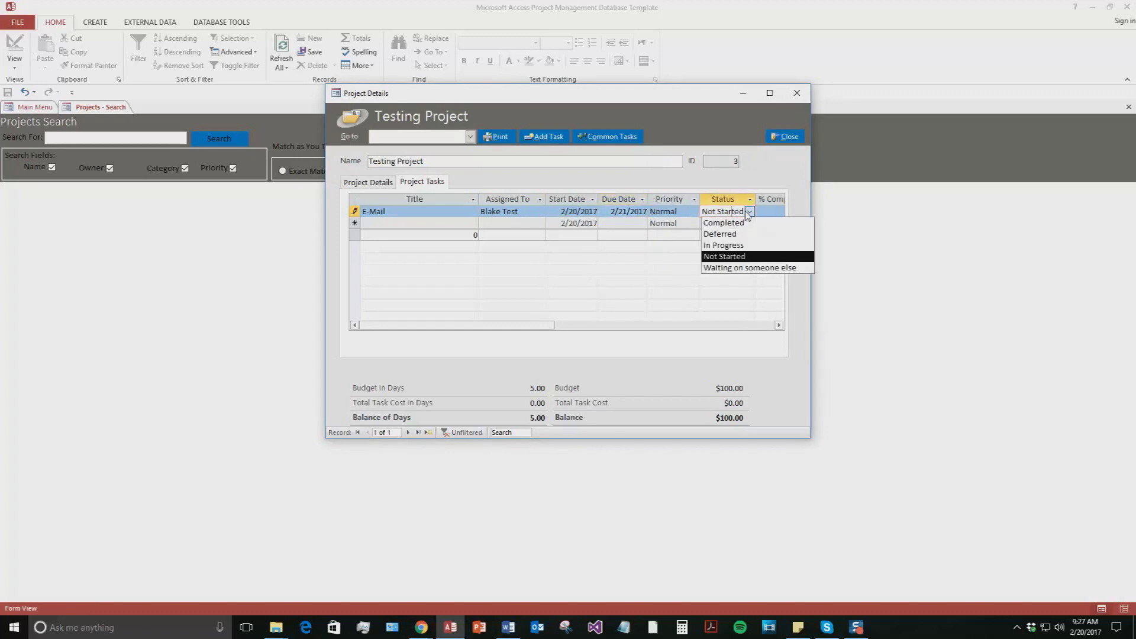
click(750, 213)
click(690, 213)
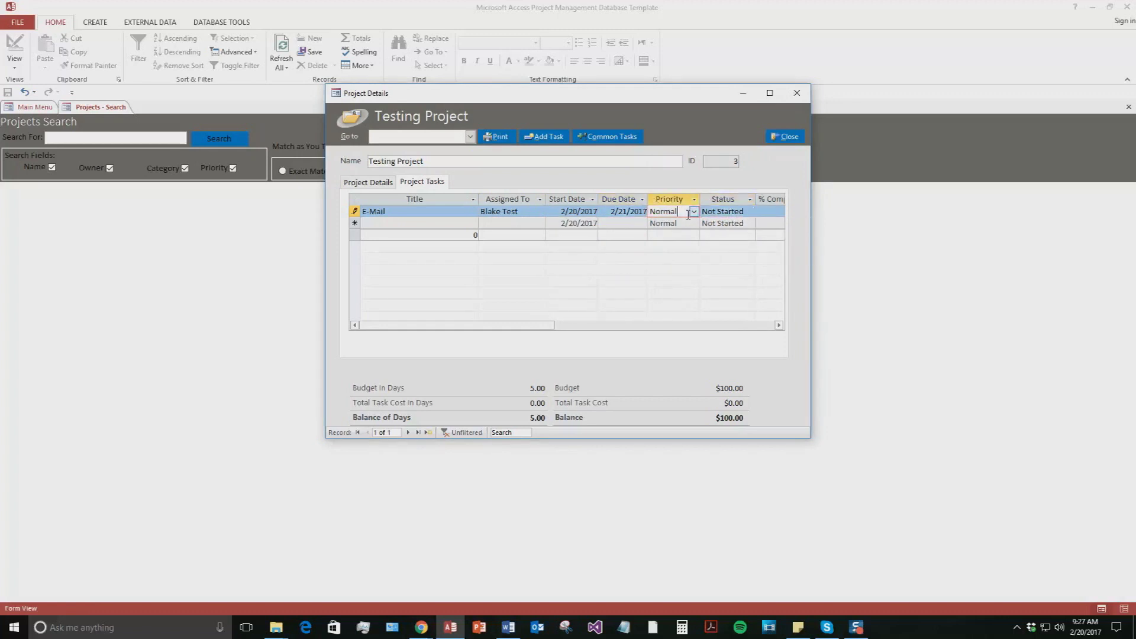
click(624, 326)
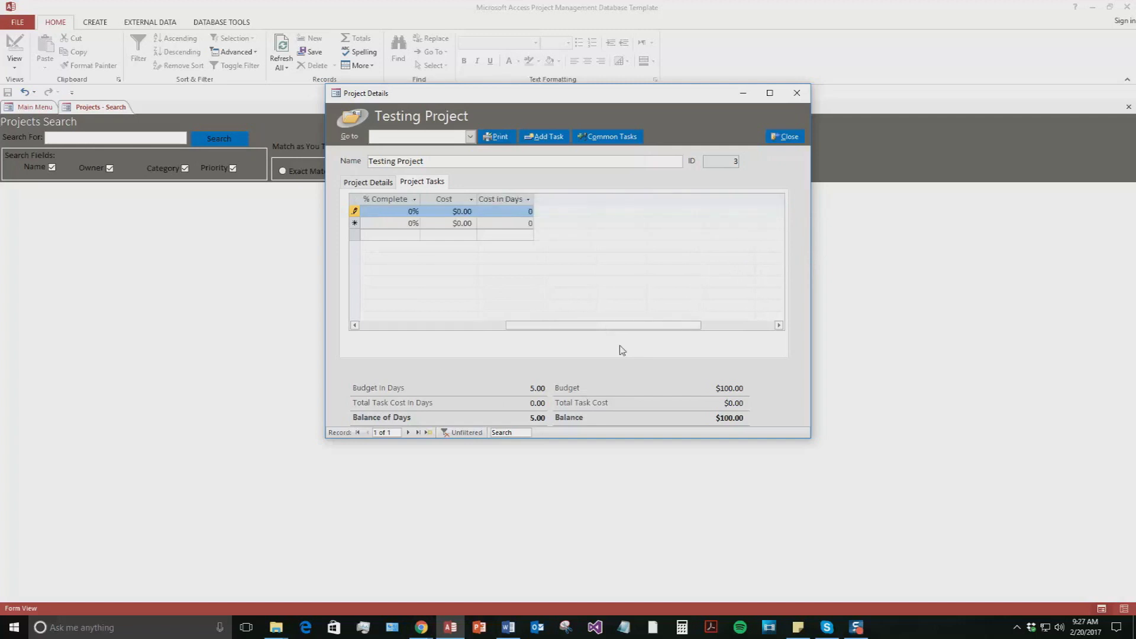
drag(620, 325, 473, 325)
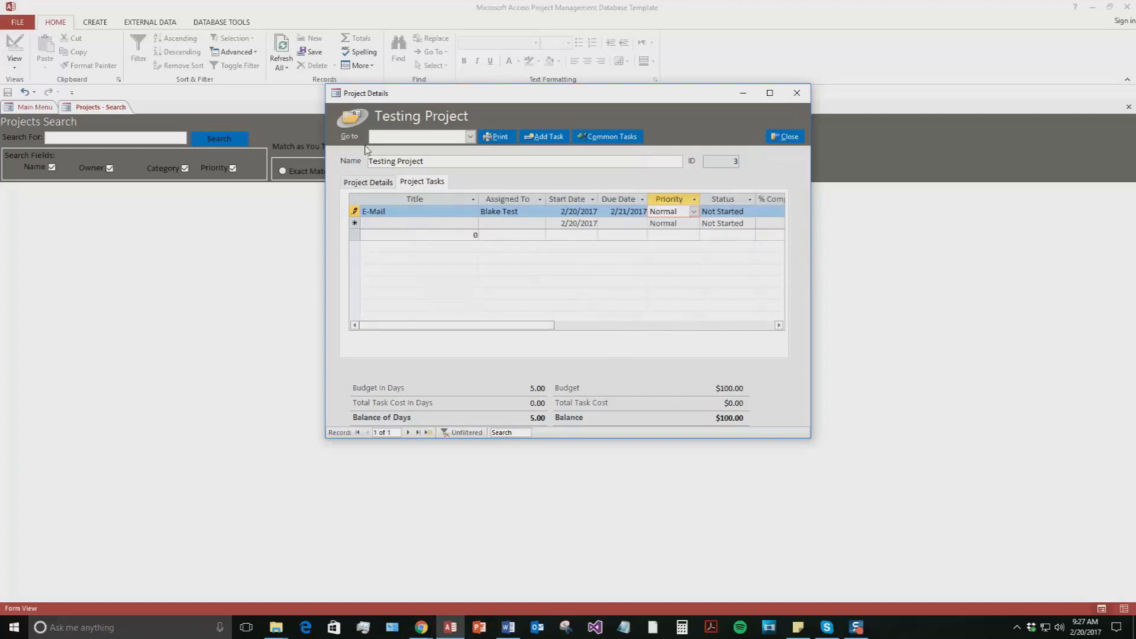
click(380, 183)
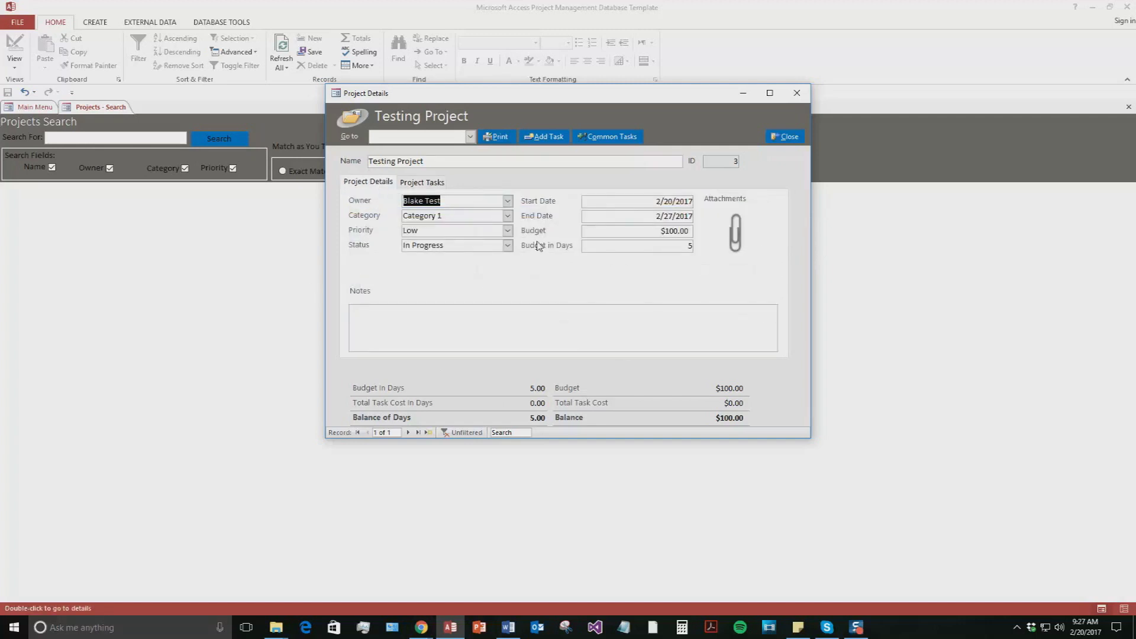
Click into the Testing Project's Notes, leave it unchanged, and close the project details form
click(393, 316)
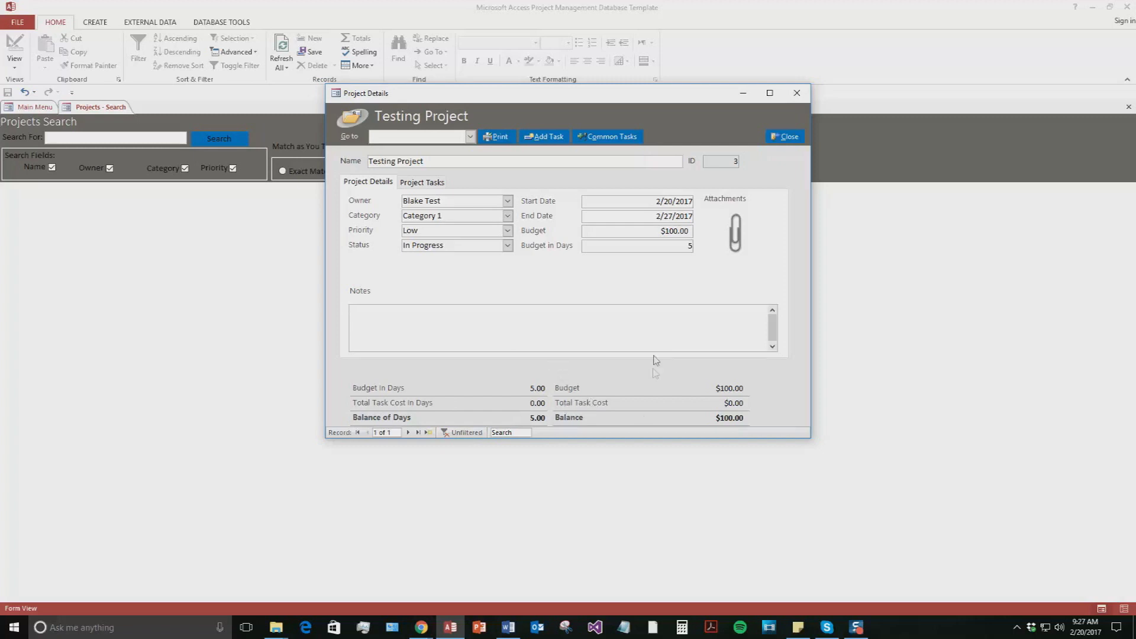
key(Tab)
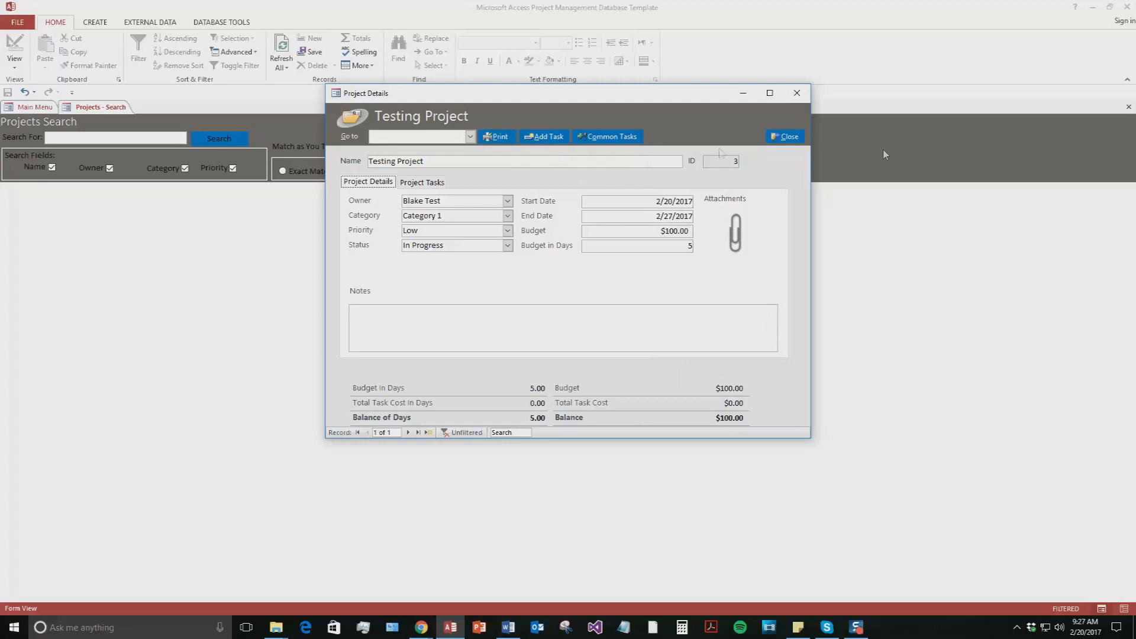
click(800, 138)
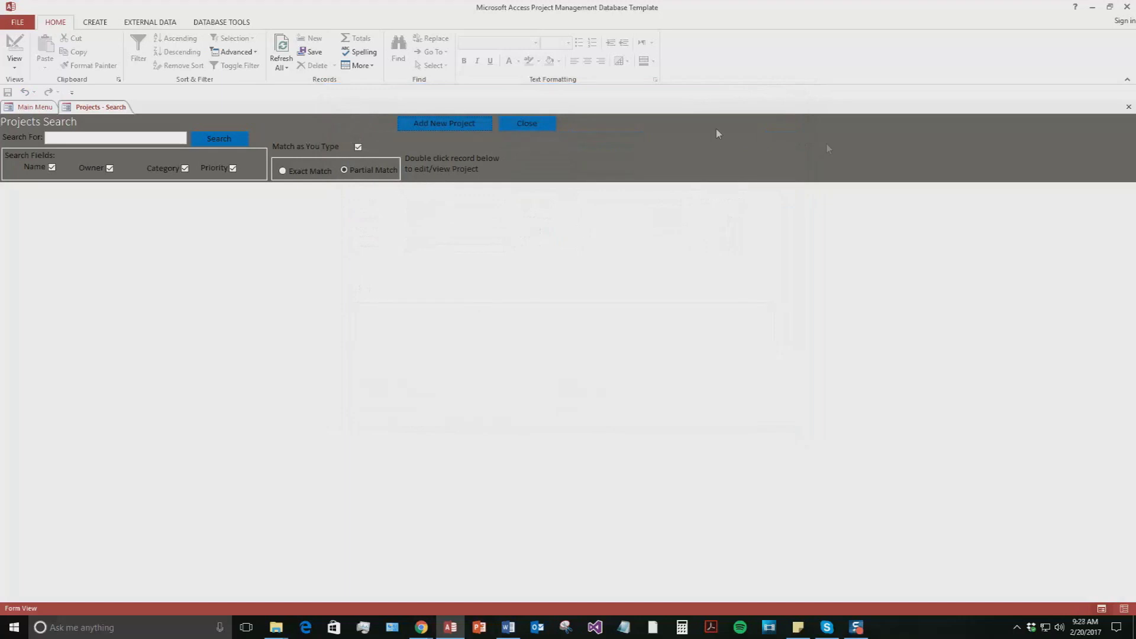
Search the Projects Search list for 'Test' to find the Testing Project
click(116, 140)
text(Y)
text(Test)
click(214, 144)
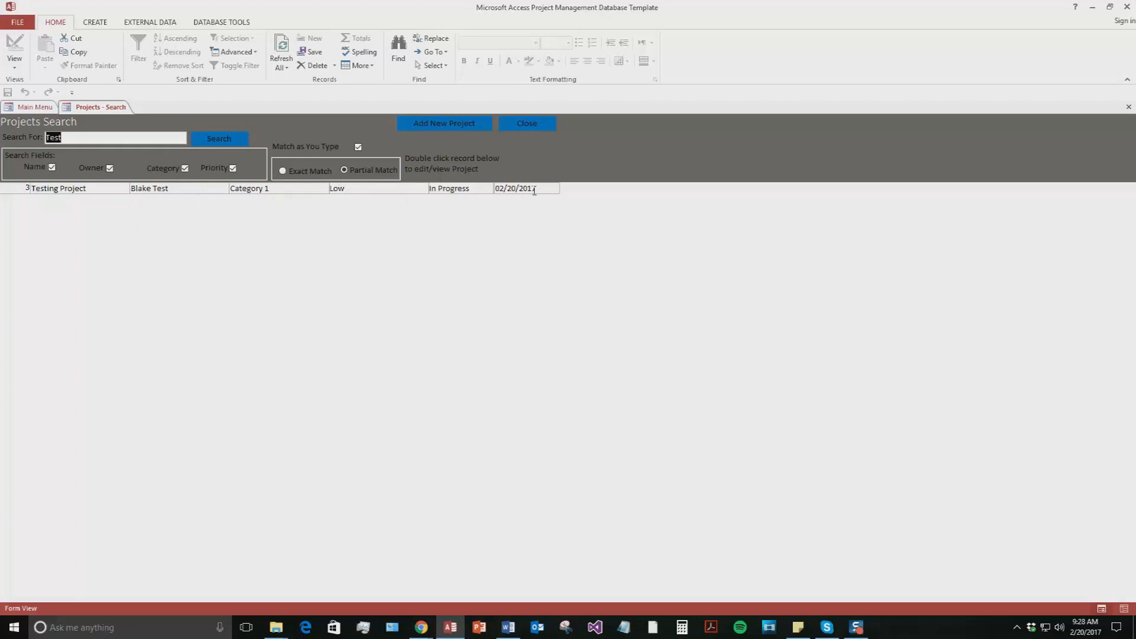
Reopen the Testing Project and check its E-Mail task on the Project Tasks list
double_click(92, 187)
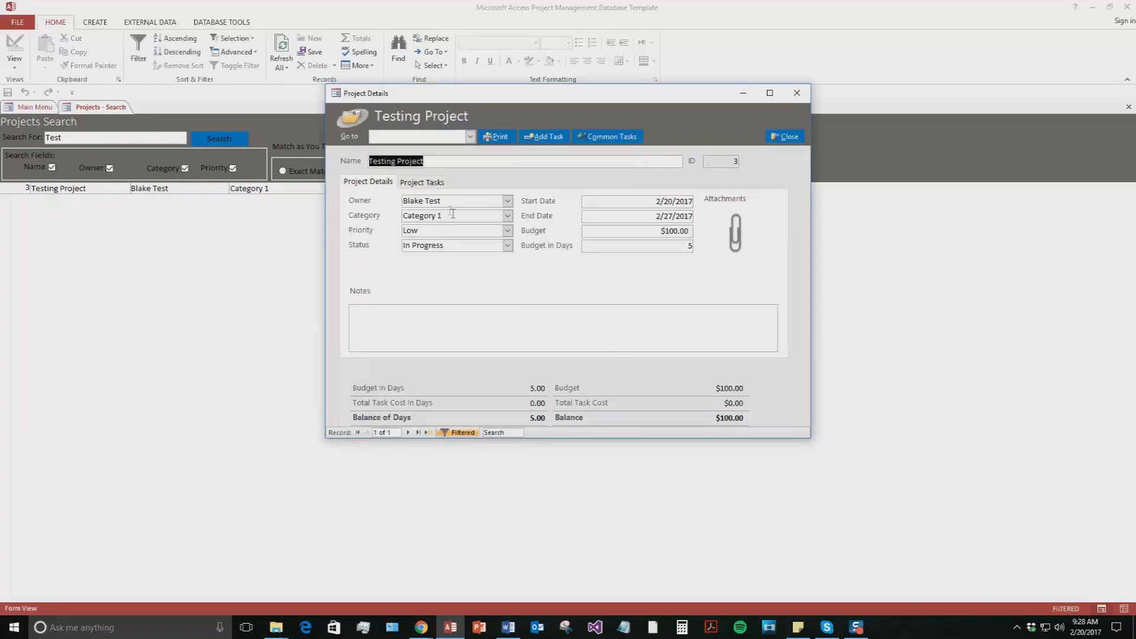
click(419, 184)
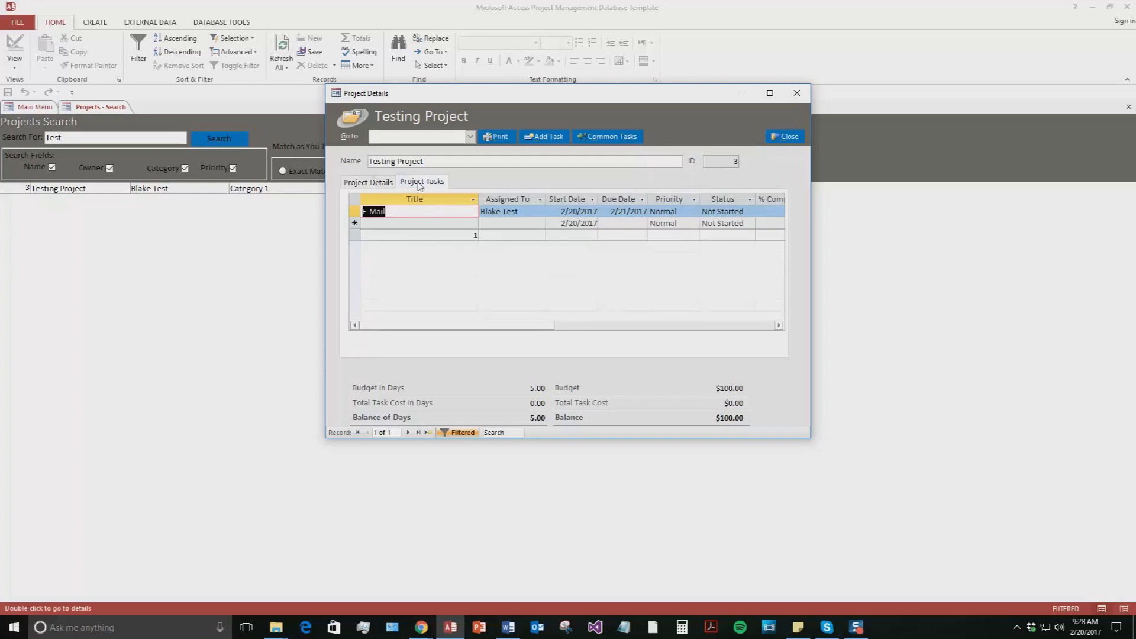
click(368, 183)
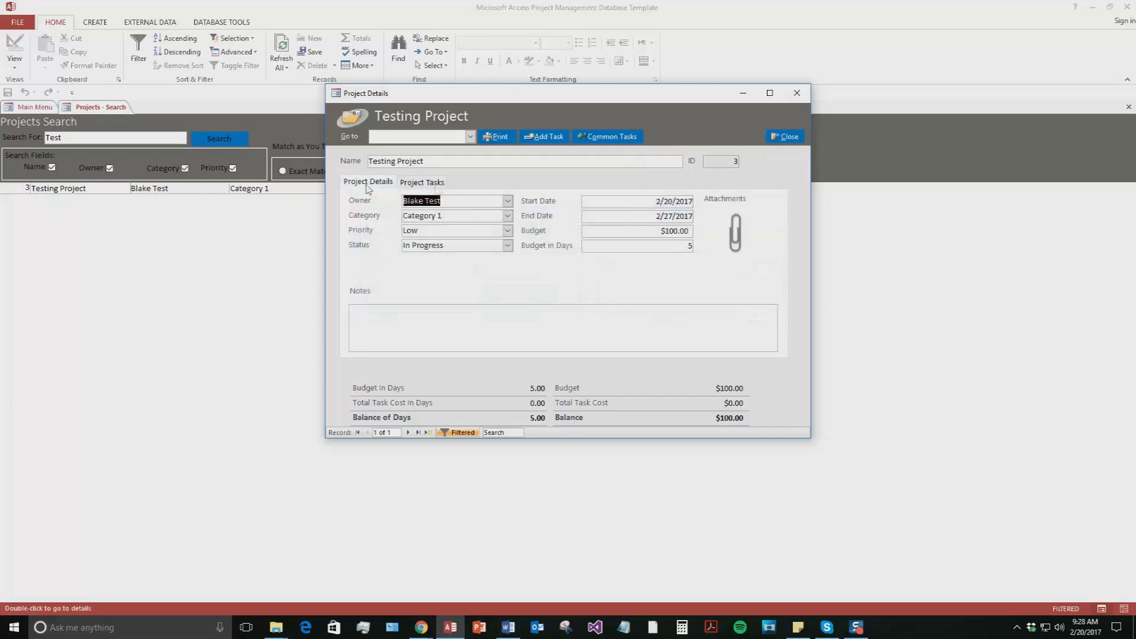
Discard a blank new task, then close the project details and Projects Search to reach the Main Menu
click(546, 138)
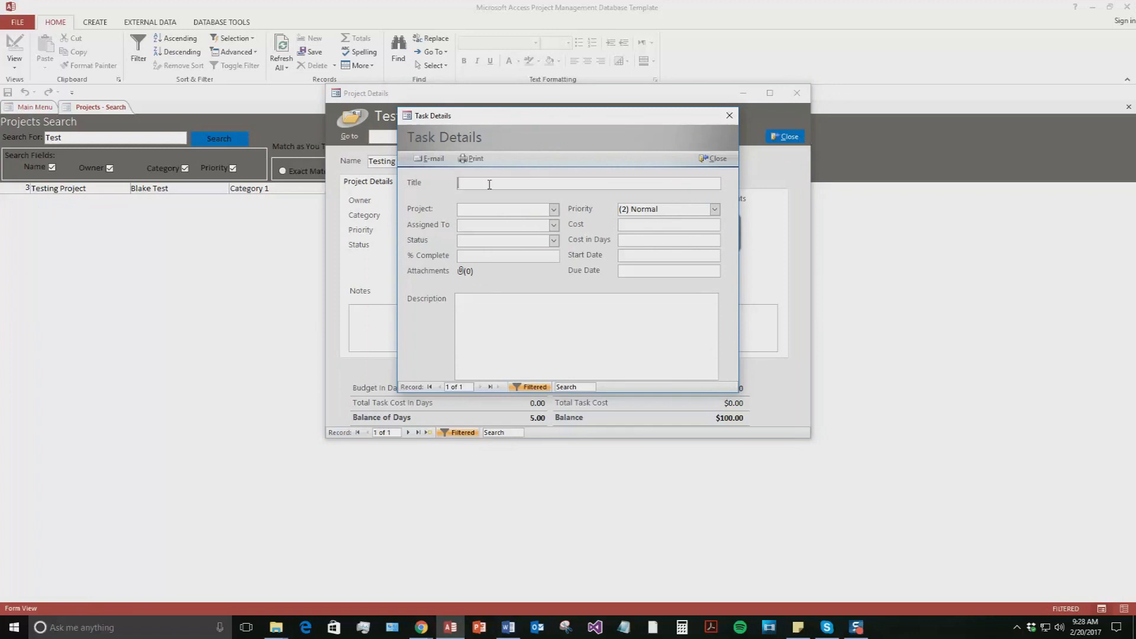
click(718, 160)
click(785, 136)
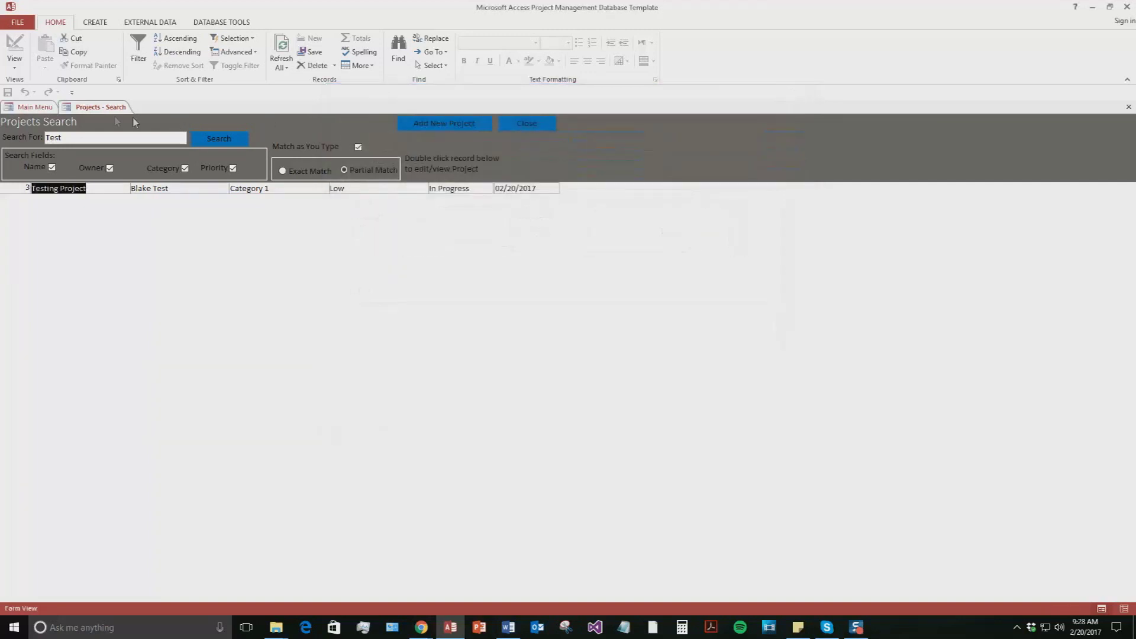
click(526, 126)
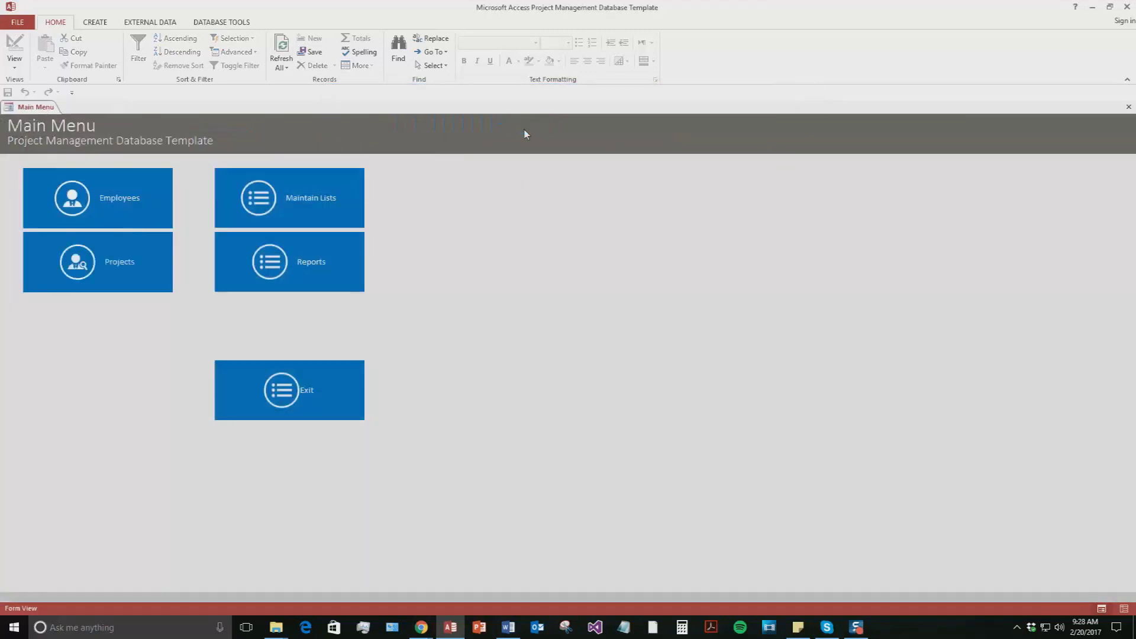